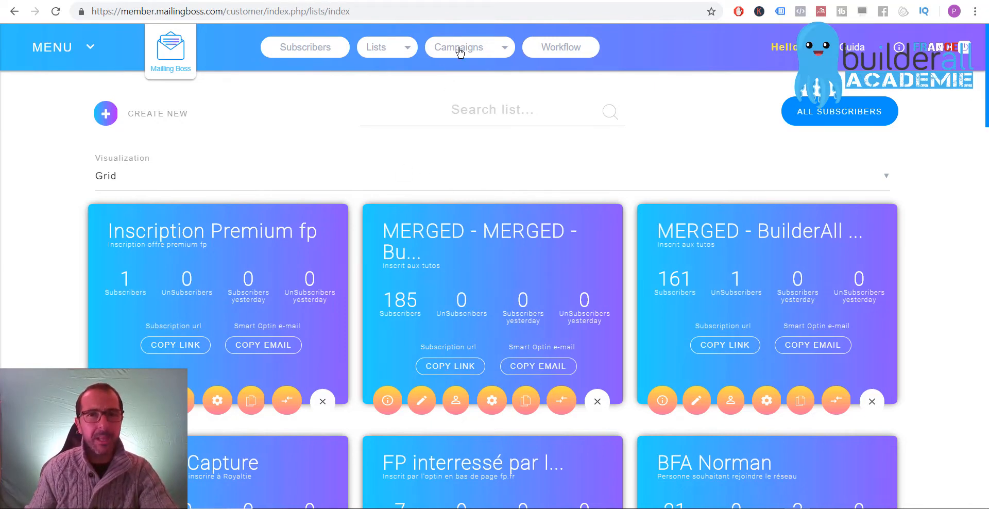
- Create a new regular email campaign named "Fêtes de fin d'année" with the type Regular
{"action": "left_click", "coordinate": [490, 53]}
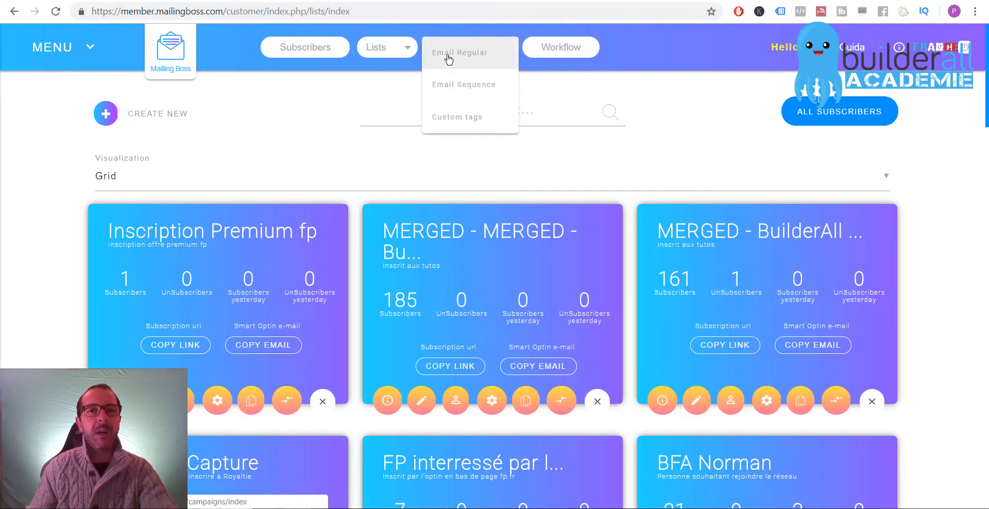
{"action": "left_click", "coordinate": [477, 54]}
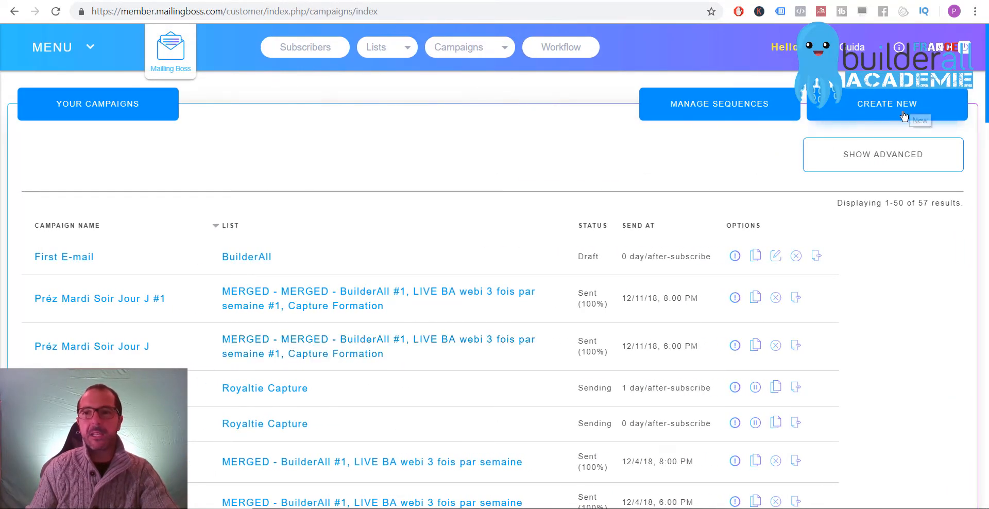
{"action": "left_click", "coordinate": [711, 106]}
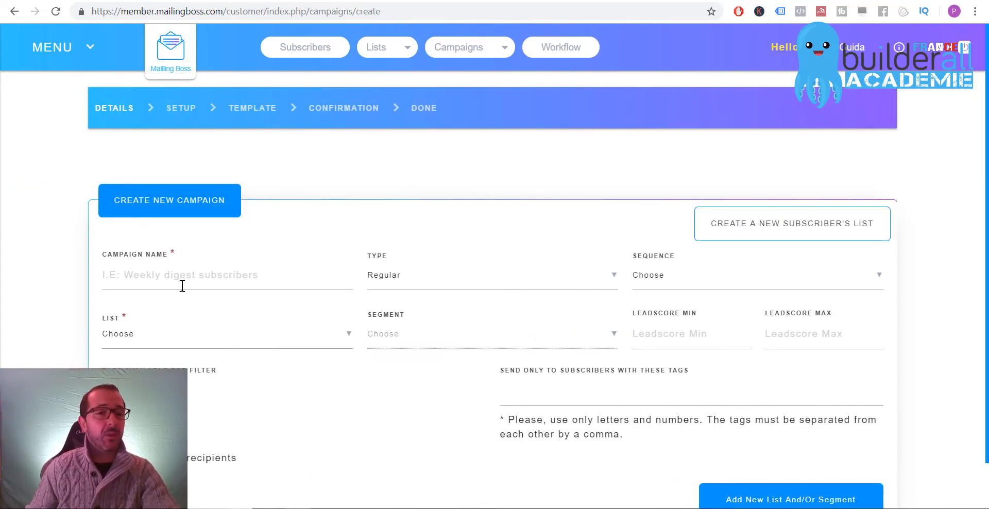
{"action": "left_click", "coordinate": [194, 273]}
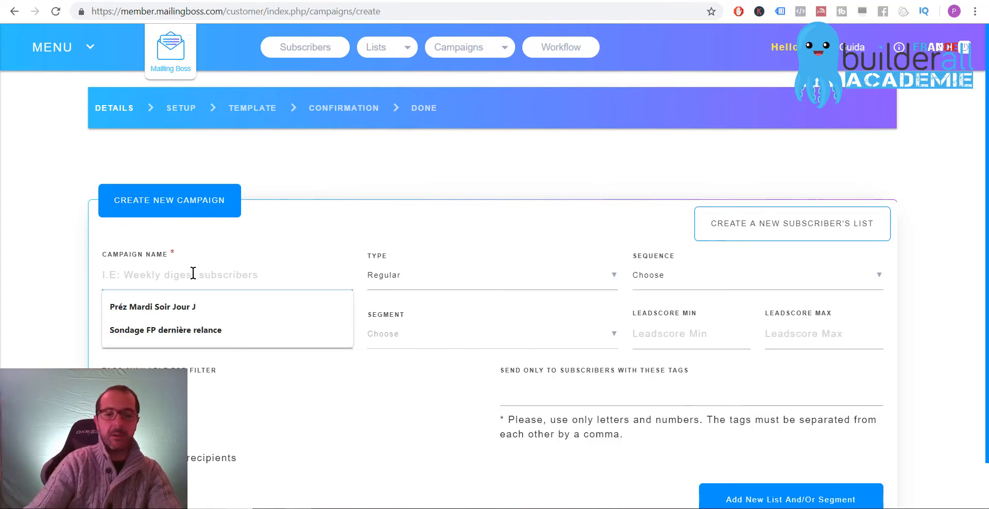
{"action": "type", "text": "Fêtes de fin d'année"}
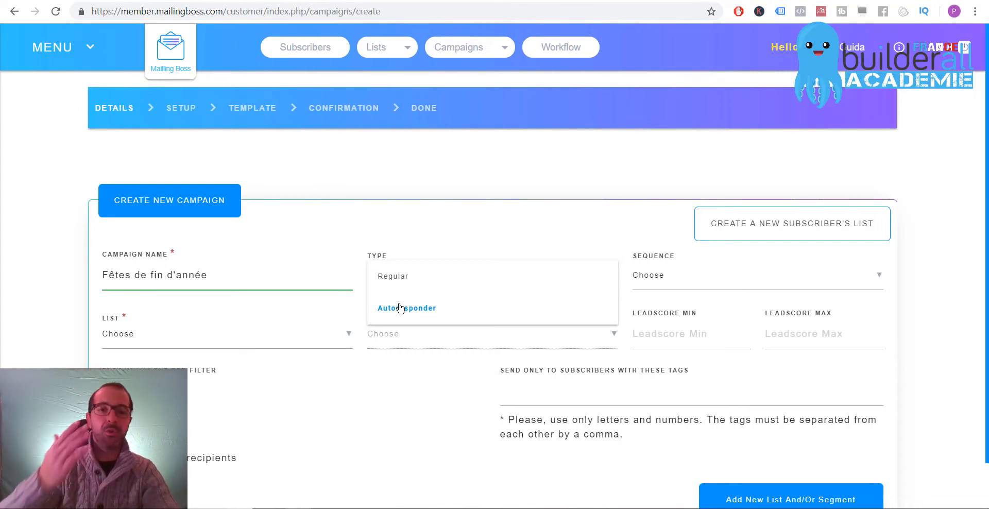
{"action": "left_click", "coordinate": [396, 283]}
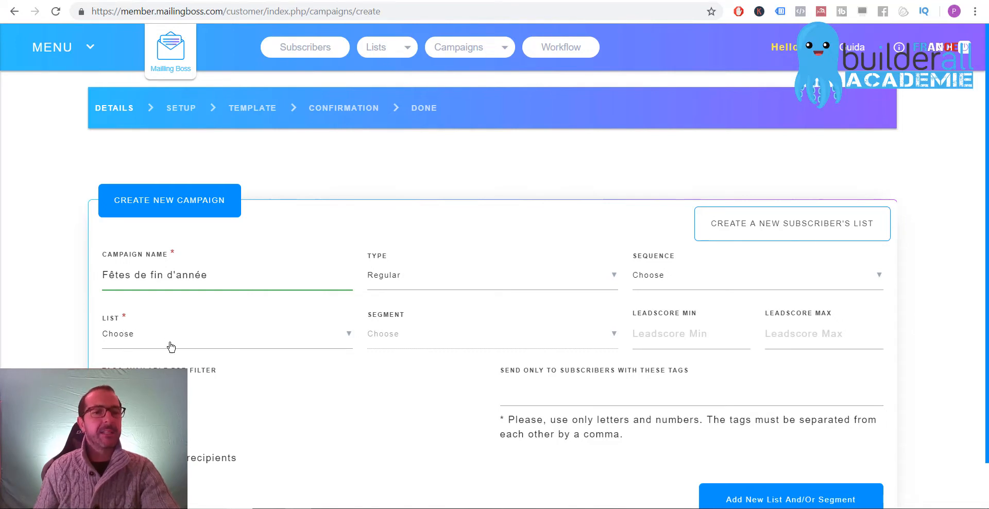
- Choose Newsletter fp as the campaign's main list and leave its segment at Choose
{"action": "left_click", "coordinate": [208, 337]}
{"action": "scroll", "coordinate": [278, 387], "scroll_direction": "down", "scroll_amount": 2}
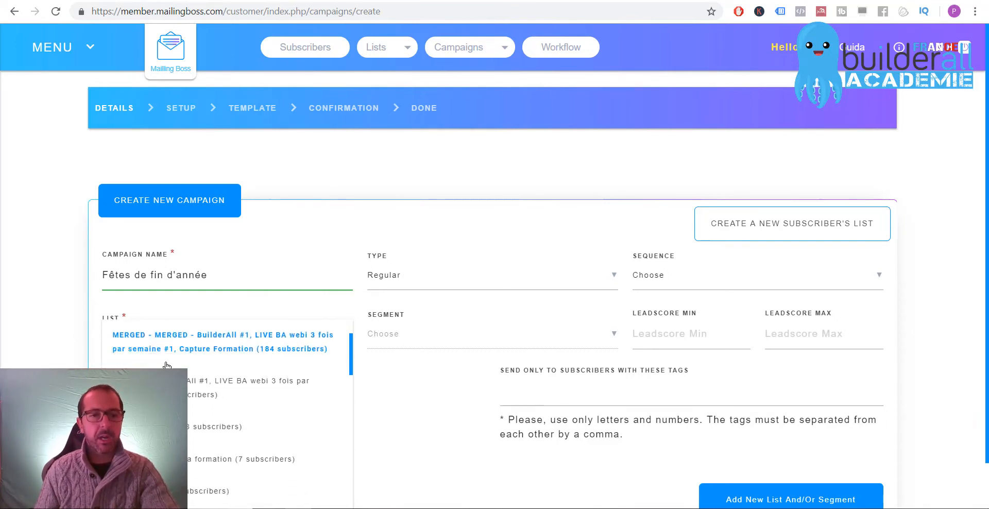
{"action": "scroll", "coordinate": [435, 365], "scroll_direction": "down", "scroll_amount": 1}
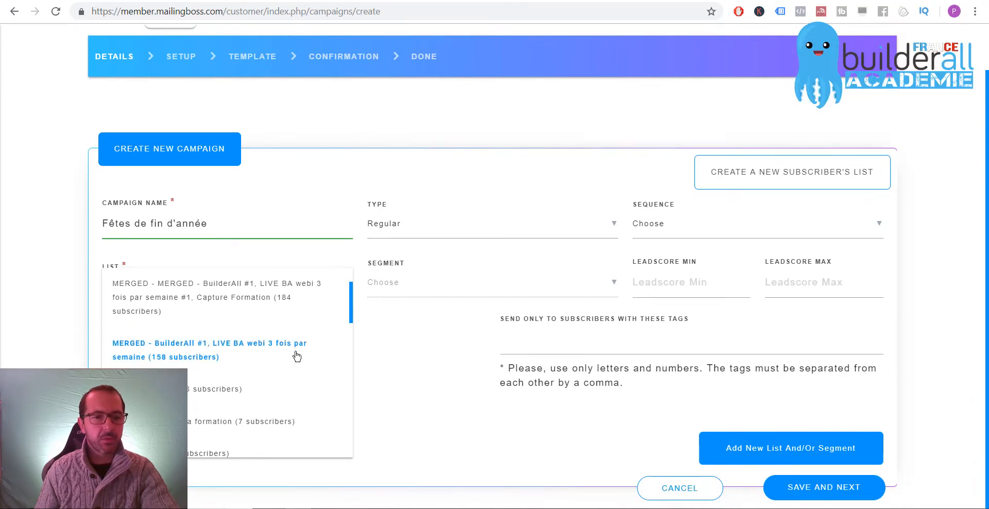
{"action": "scroll", "coordinate": [203, 355], "scroll_direction": "down", "scroll_amount": 3}
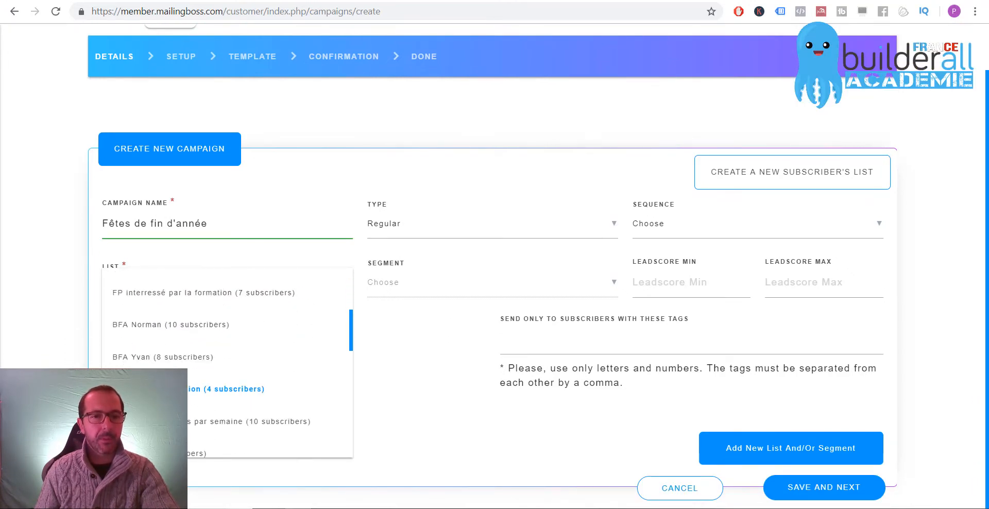
{"action": "scroll", "coordinate": [309, 396], "scroll_direction": "up", "scroll_amount": 2}
{"action": "scroll", "coordinate": [192, 366], "scroll_direction": "down", "scroll_amount": 2}
{"action": "scroll", "coordinate": [192, 363], "scroll_direction": "down", "scroll_amount": 2}
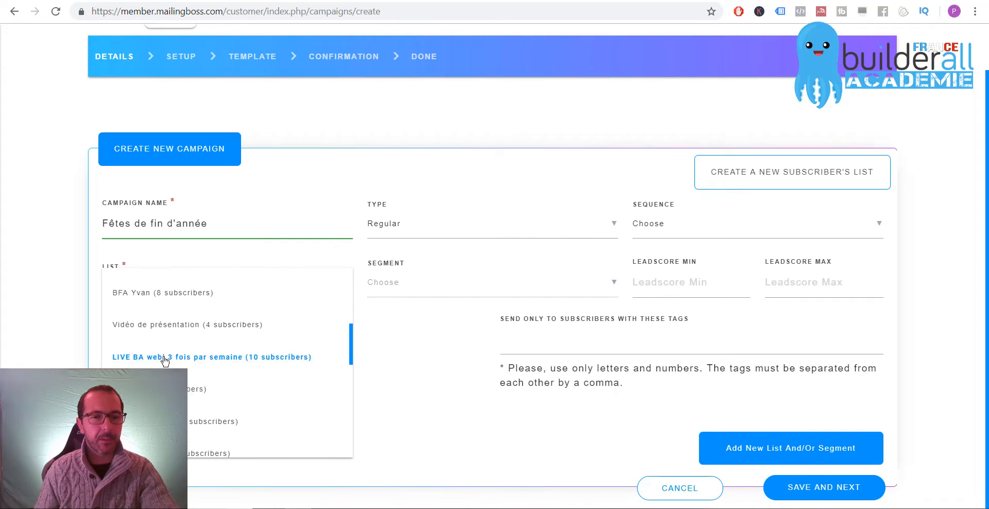
{"action": "scroll", "coordinate": [229, 359], "scroll_direction": "down", "scroll_amount": 2}
{"action": "scroll", "coordinate": [242, 358], "scroll_direction": "down", "scroll_amount": 2}
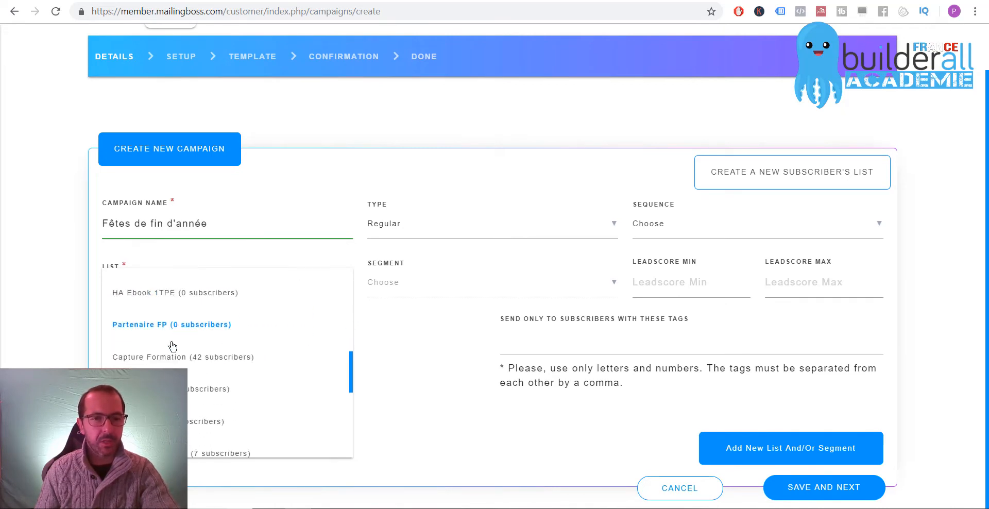
{"action": "scroll", "coordinate": [172, 344], "scroll_direction": "down", "scroll_amount": 4}
{"action": "left_click", "coordinate": [190, 358]}
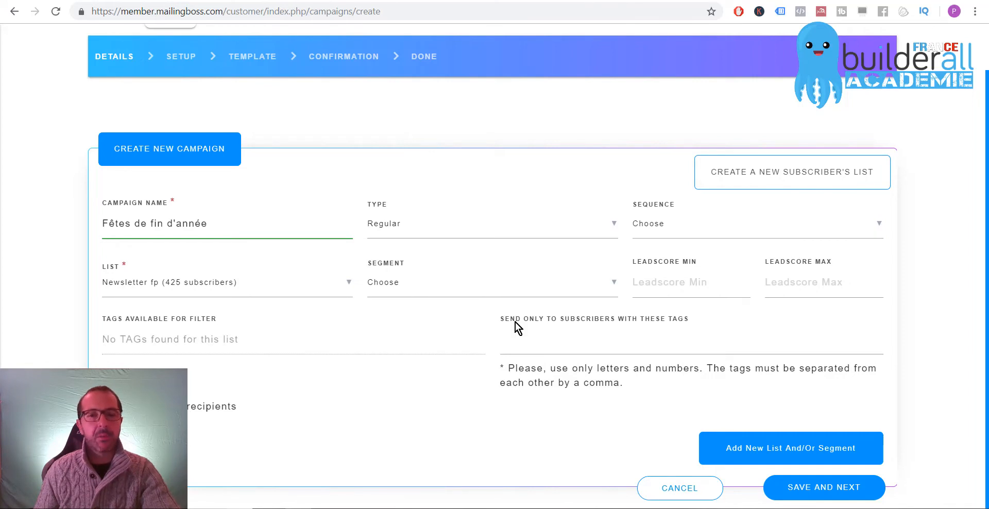
{"action": "left_click", "coordinate": [541, 282]}
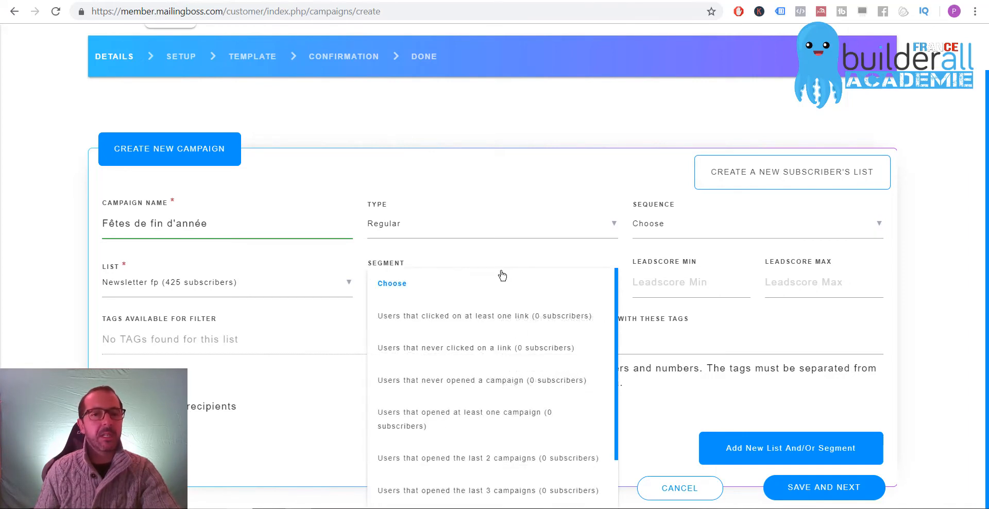
{"action": "left_click", "coordinate": [480, 278]}
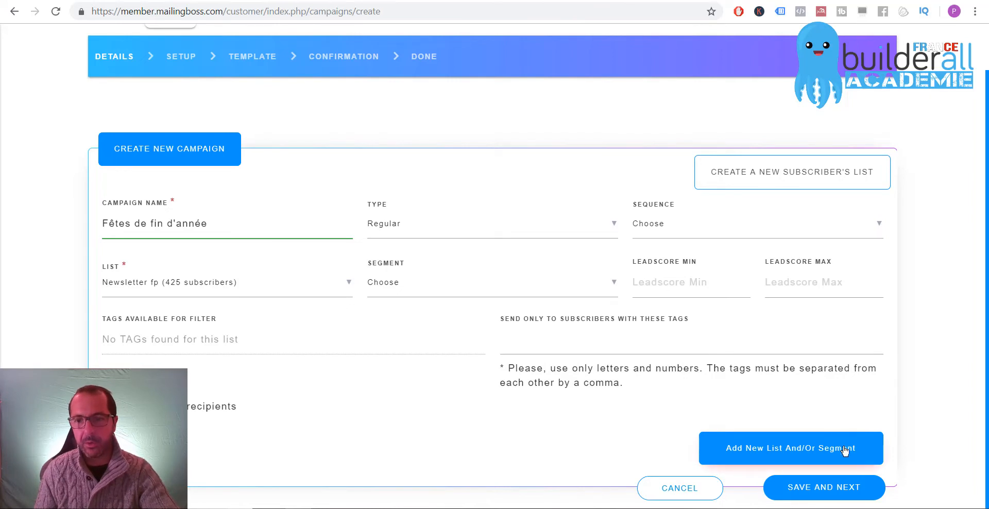
- Add an extra recipient list to the campaign and set it to Inscription Premium fp
{"action": "left_click", "coordinate": [764, 448]}
{"action": "scroll", "coordinate": [481, 334], "scroll_direction": "down", "scroll_amount": 1}
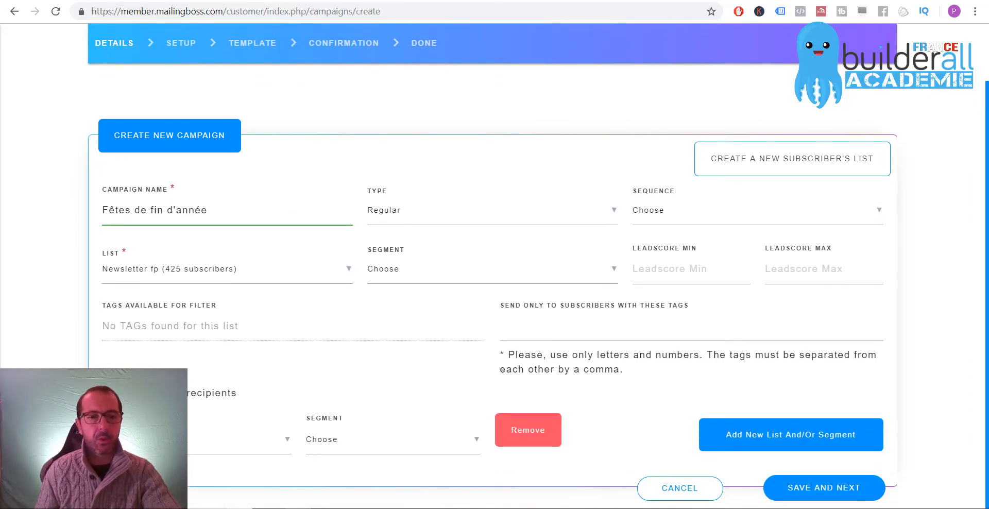
{"action": "left_click", "coordinate": [232, 438]}
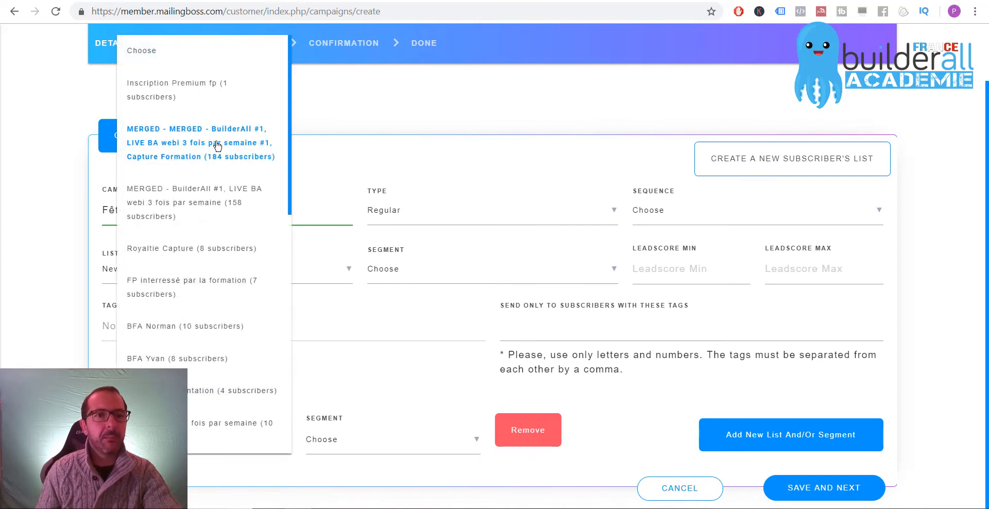
{"action": "scroll", "coordinate": [213, 154], "scroll_direction": "up", "scroll_amount": 1}
{"action": "left_click", "coordinate": [170, 162]}
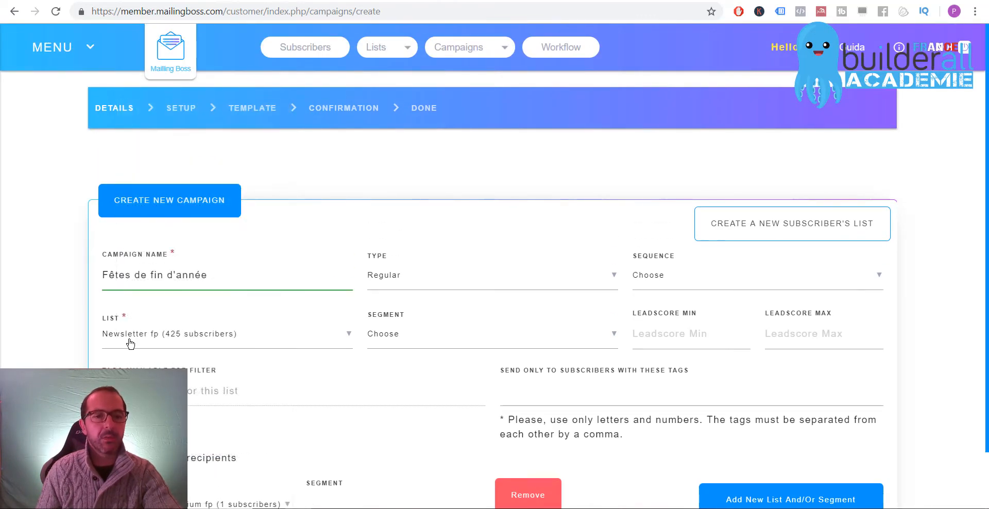
- Add a second extra recipient list and set it to FP interressé par la formation
{"action": "scroll", "coordinate": [237, 343], "scroll_direction": "down", "scroll_amount": 1}
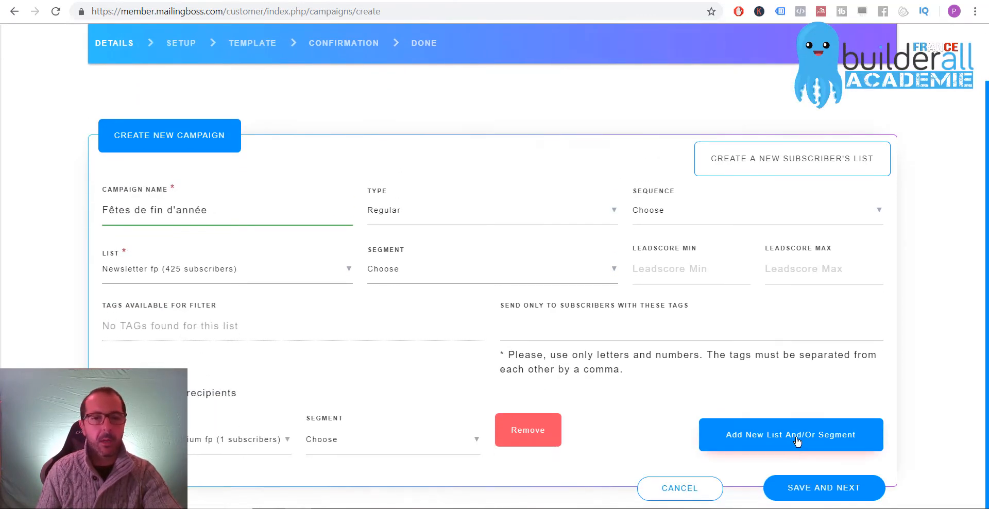
{"action": "left_click", "coordinate": [726, 435]}
{"action": "scroll", "coordinate": [232, 363], "scroll_direction": "down", "scroll_amount": 1}
{"action": "left_click", "coordinate": [187, 443]}
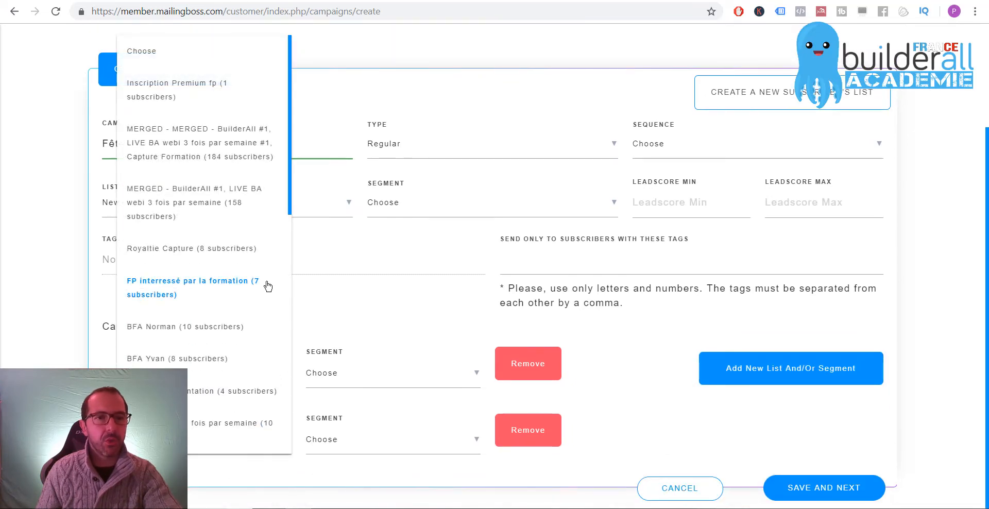
{"action": "left_click", "coordinate": [174, 296]}
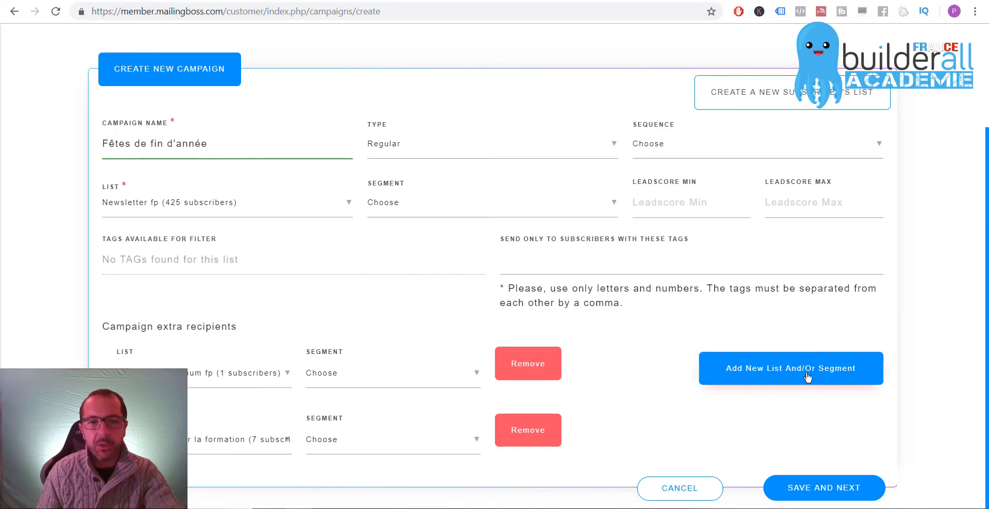
- Add a third extra recipient list and set it to Achat Ebook
{"action": "left_click", "coordinate": [790, 367]}
{"action": "scroll", "coordinate": [232, 346], "scroll_direction": "down", "scroll_amount": 1}
{"action": "left_click", "coordinate": [178, 439]}
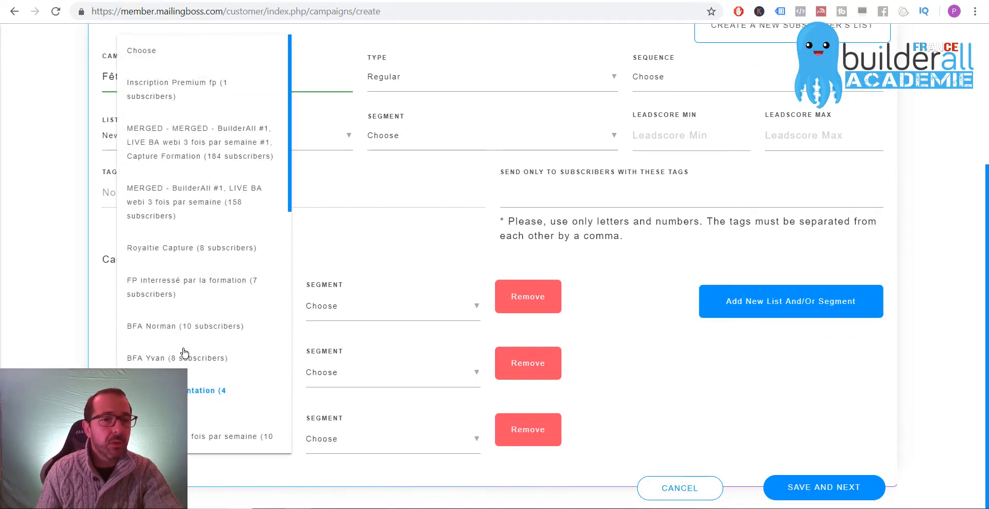
{"action": "scroll", "coordinate": [133, 280], "scroll_direction": "down", "scroll_amount": 4}
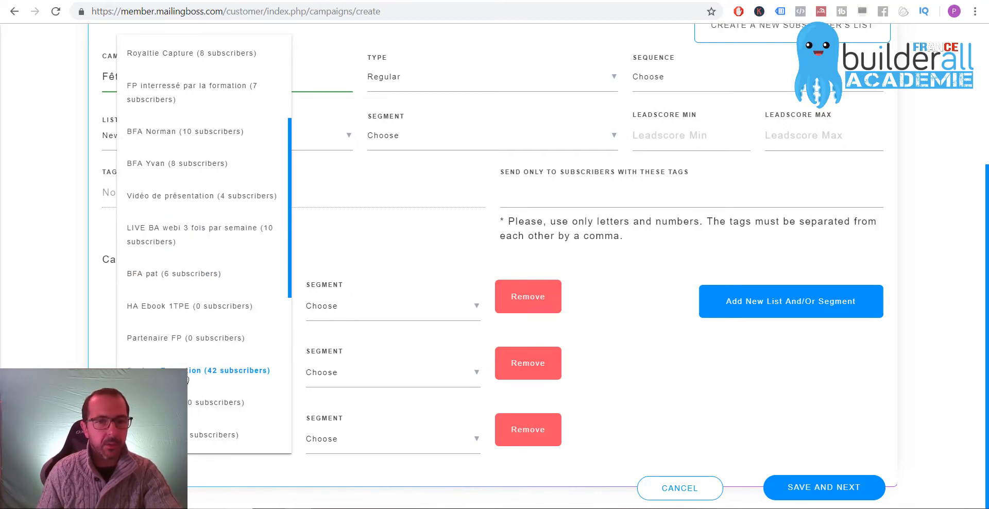
{"action": "scroll", "coordinate": [134, 388], "scroll_direction": "down", "scroll_amount": 2}
{"action": "left_click", "coordinate": [143, 344]}
- Add a fourth extra recipient list and set it to the Eau verte prospect list with 7 subscribers
{"action": "left_click", "coordinate": [783, 305]}
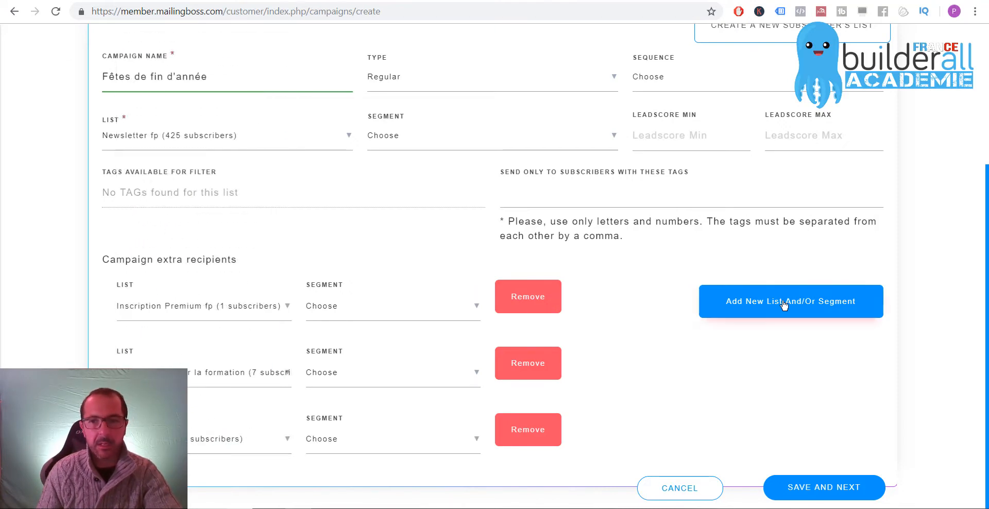
{"action": "scroll", "coordinate": [206, 314], "scroll_direction": "down", "scroll_amount": 1}
{"action": "left_click", "coordinate": [232, 438]}
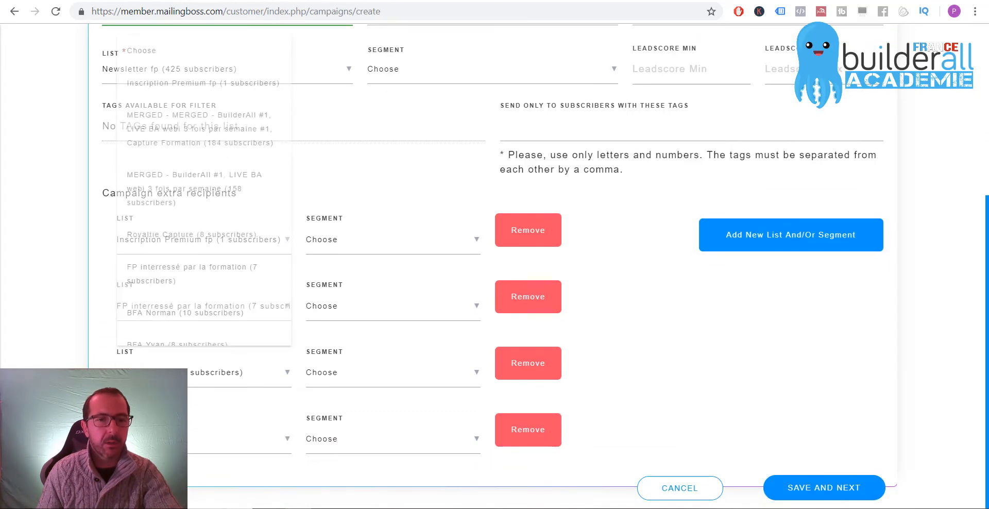
{"action": "scroll", "coordinate": [146, 307], "scroll_direction": "down", "scroll_amount": 3}
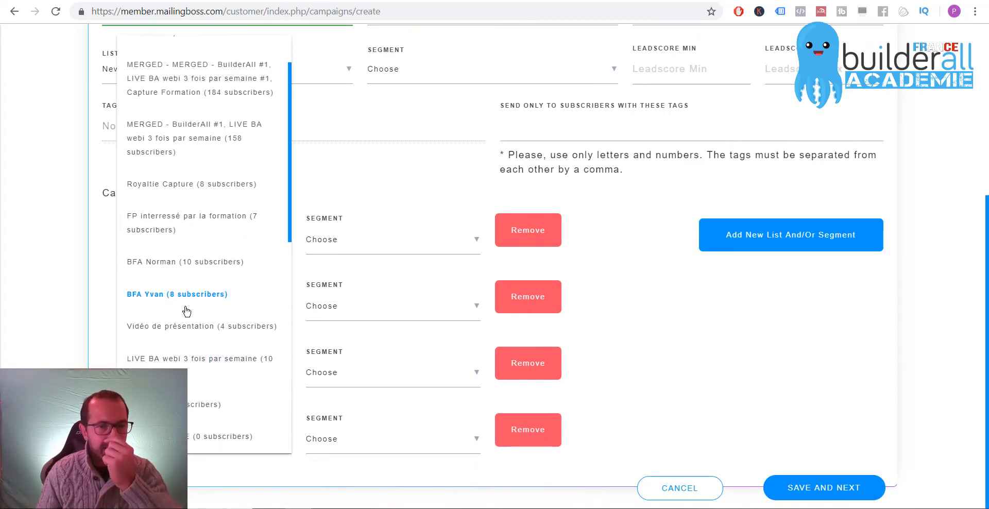
{"action": "scroll", "coordinate": [186, 309], "scroll_direction": "down", "scroll_amount": 2}
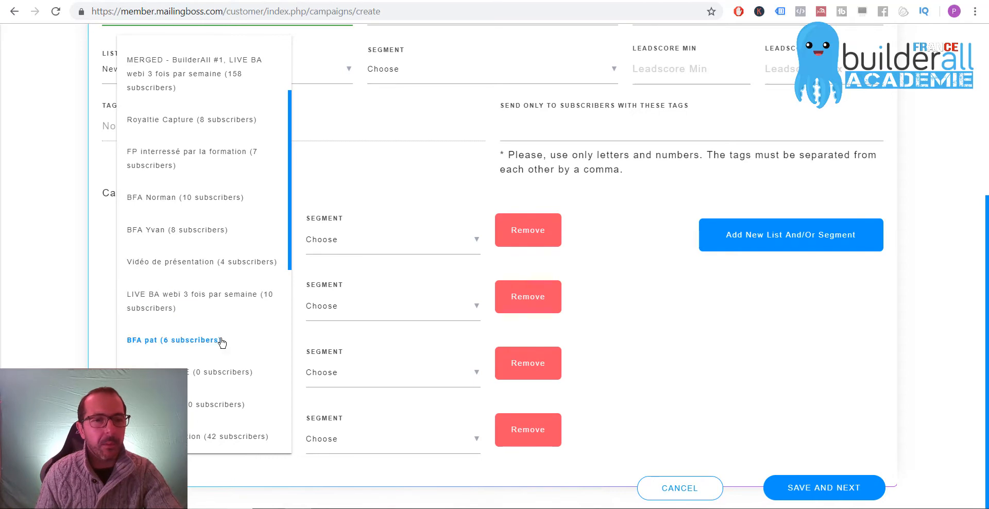
{"action": "scroll", "coordinate": [212, 395], "scroll_direction": "down", "scroll_amount": 2}
{"action": "scroll", "coordinate": [216, 390], "scroll_direction": "down", "scroll_amount": 2}
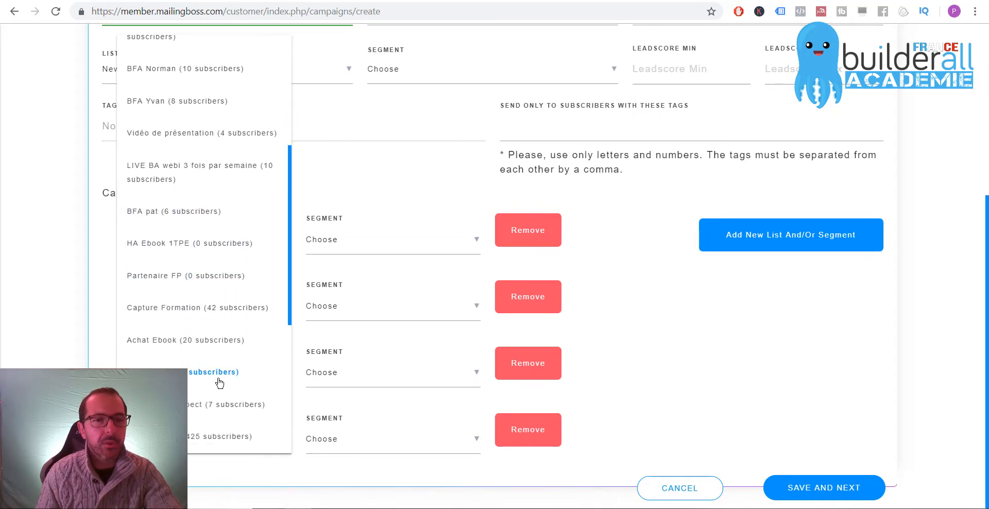
{"action": "scroll", "coordinate": [195, 389], "scroll_direction": "down", "scroll_amount": 6}
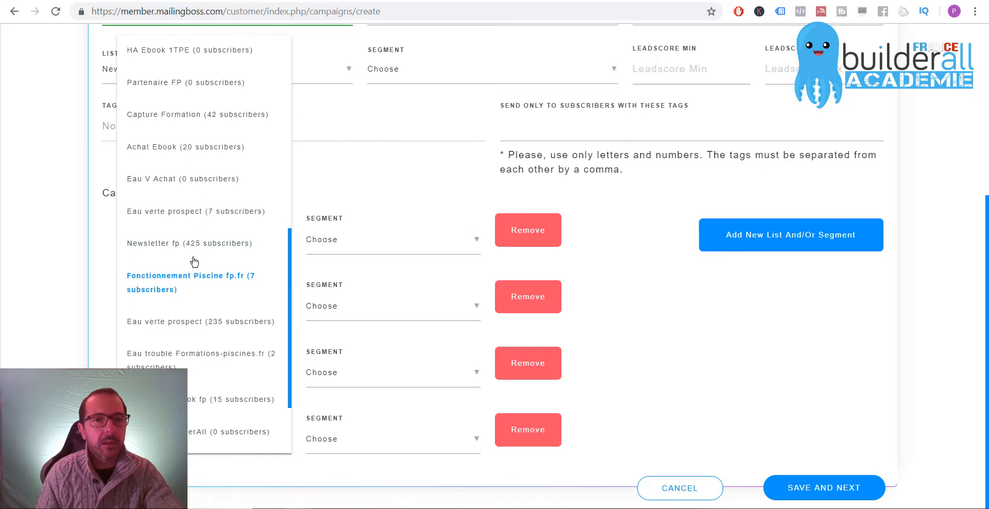
{"action": "left_click", "coordinate": [191, 214]}
- Add a fifth extra recipient list and set it to Fonctionnement Piscine fp.fr
{"action": "left_click", "coordinate": [710, 247]}
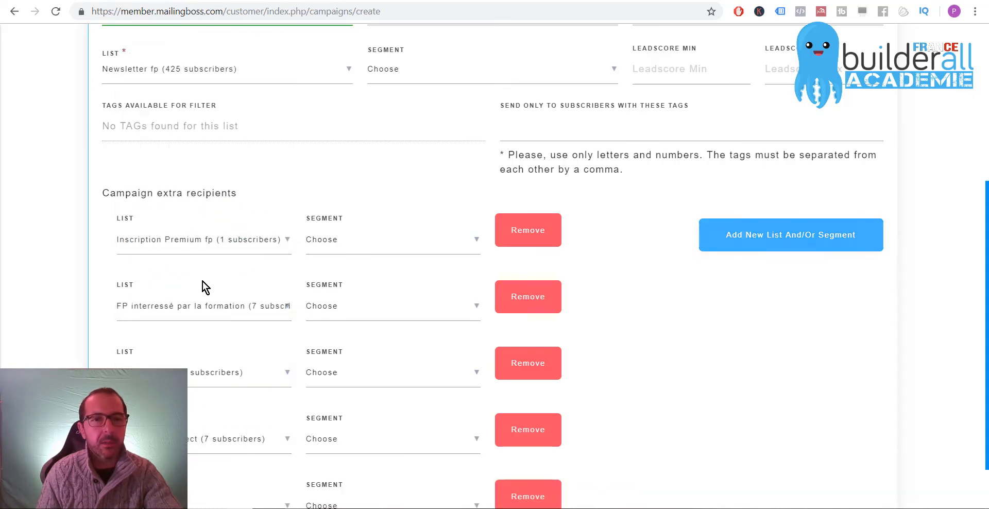
{"action": "scroll", "coordinate": [196, 443], "scroll_direction": "down", "scroll_amount": 1}
{"action": "left_click", "coordinate": [194, 452]}
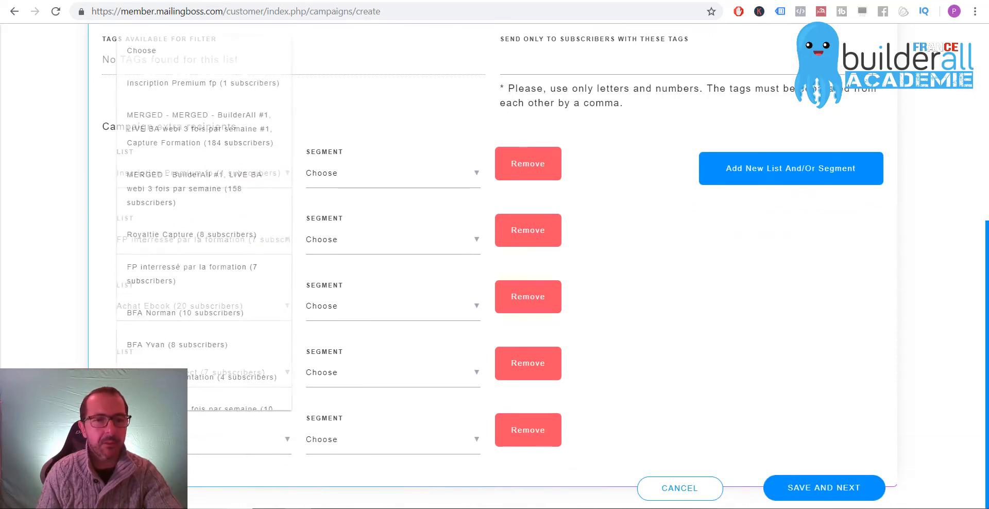
{"action": "scroll", "coordinate": [170, 299], "scroll_direction": "down", "scroll_amount": 4}
{"action": "scroll", "coordinate": [160, 321], "scroll_direction": "down", "scroll_amount": 4}
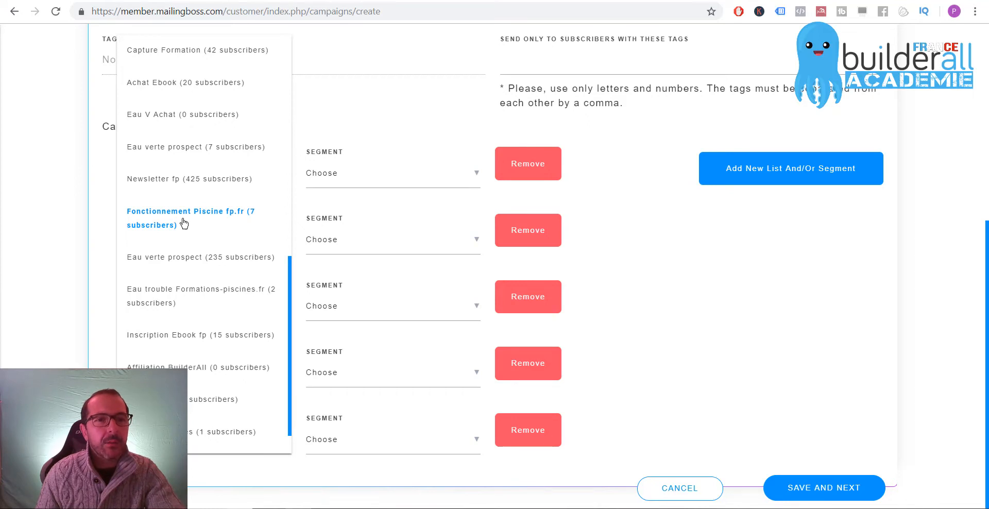
{"action": "left_click", "coordinate": [140, 223]}
- Add a sixth extra recipient list and set it to the Eau verte prospect list with 235 subscribers
{"action": "scroll", "coordinate": [192, 349], "scroll_direction": "down", "scroll_amount": 1}
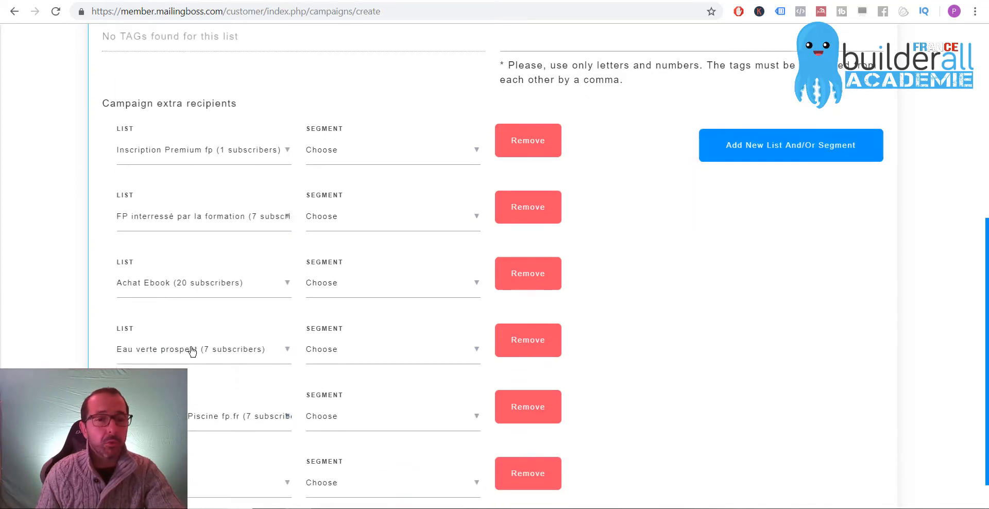
{"action": "left_click", "coordinate": [189, 446]}
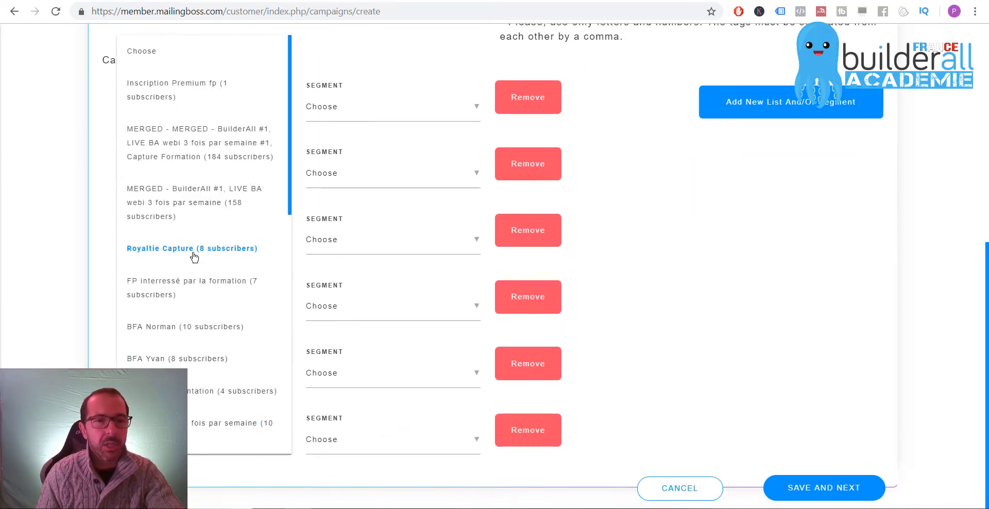
{"action": "scroll", "coordinate": [178, 283], "scroll_direction": "down", "scroll_amount": 4}
{"action": "scroll", "coordinate": [178, 283], "scroll_direction": "down", "scroll_amount": 1}
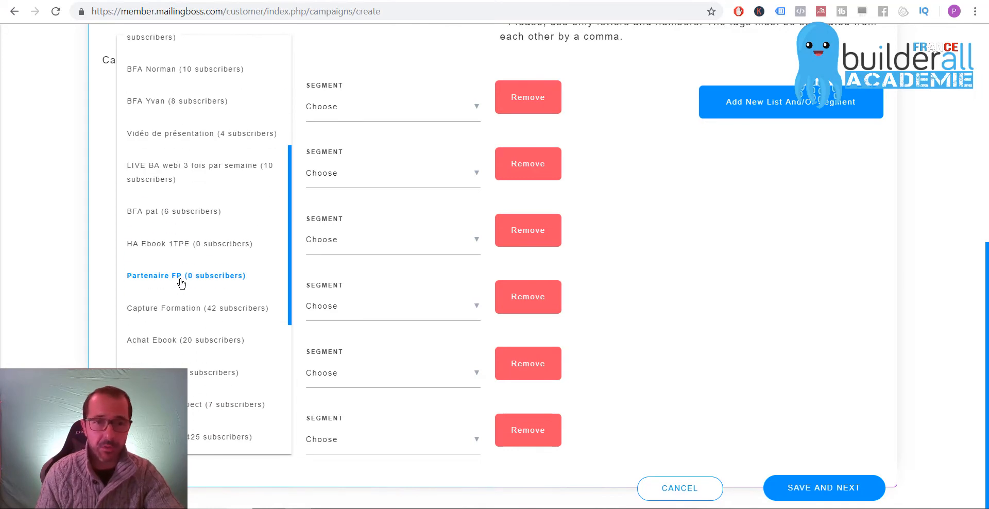
{"action": "scroll", "coordinate": [182, 262], "scroll_direction": "down", "scroll_amount": 5}
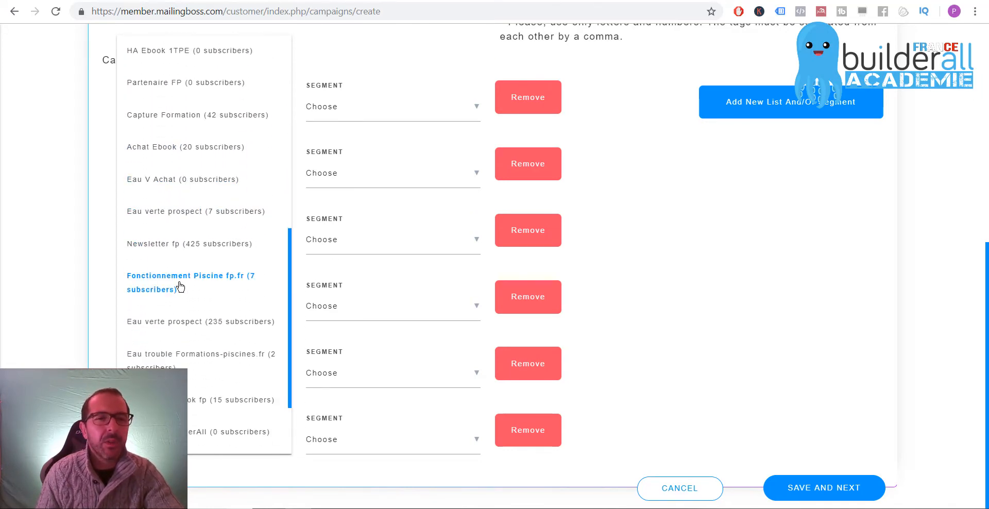
{"action": "left_click", "coordinate": [179, 325]}
- Add a seventh extra recipient list and set it to Inscription Ebook fp
{"action": "left_click", "coordinate": [752, 102]}
{"action": "scroll", "coordinate": [224, 332], "scroll_direction": "down", "scroll_amount": 1}
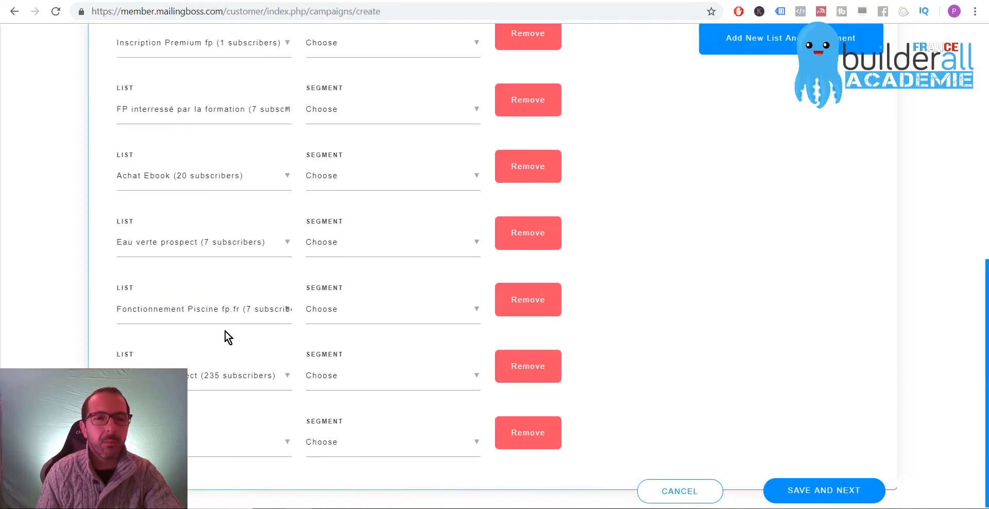
{"action": "left_click", "coordinate": [196, 438]}
{"action": "scroll", "coordinate": [201, 349], "scroll_direction": "down", "scroll_amount": 8}
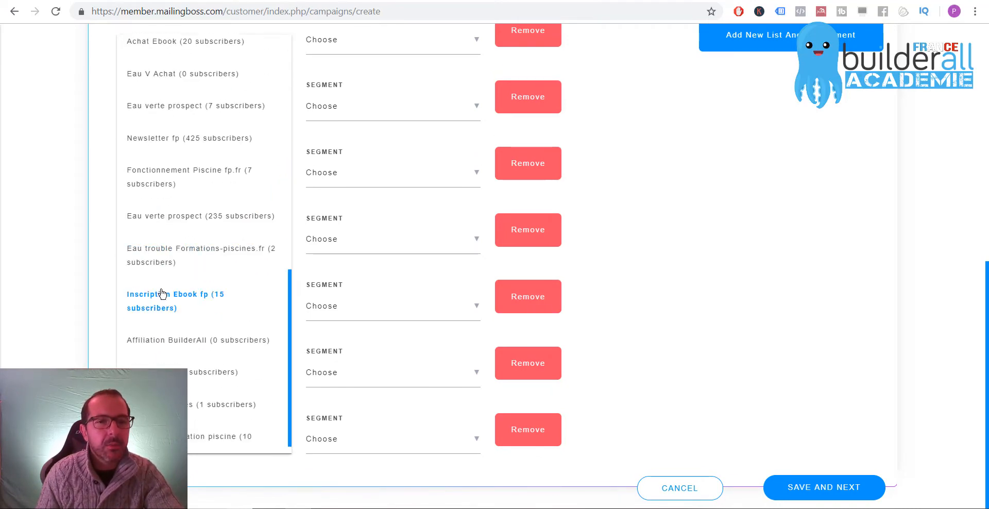
{"action": "left_click", "coordinate": [163, 316]}
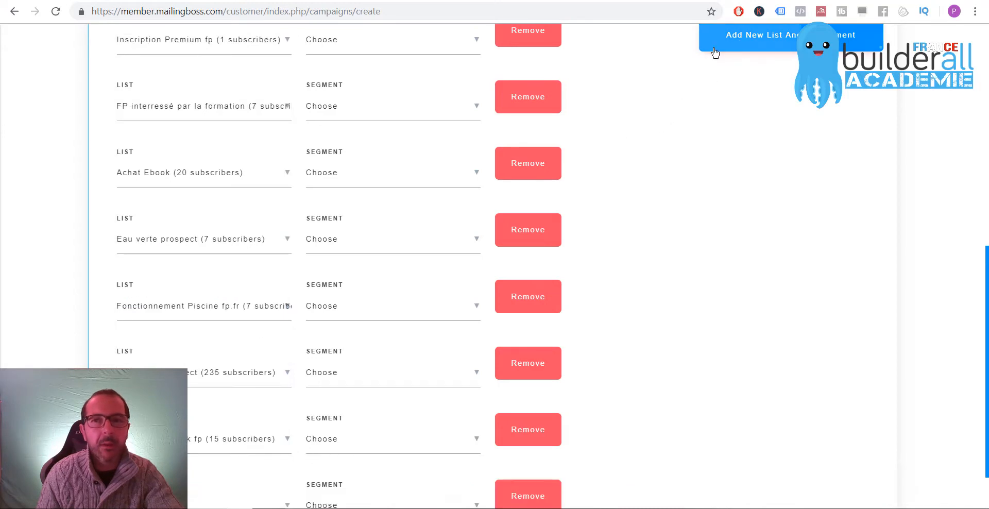
{"action": "scroll", "coordinate": [210, 455], "scroll_direction": "down", "scroll_amount": 2}
{"action": "left_click", "coordinate": [209, 453]}
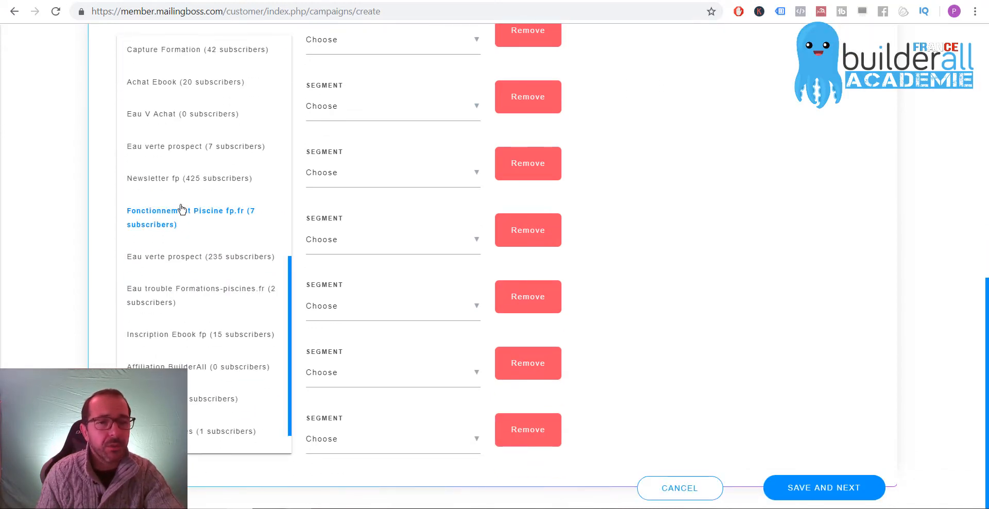
{"action": "left_click", "coordinate": [719, 270]}
{"action": "scroll", "coordinate": [716, 330], "scroll_direction": "up", "scroll_amount": 5}
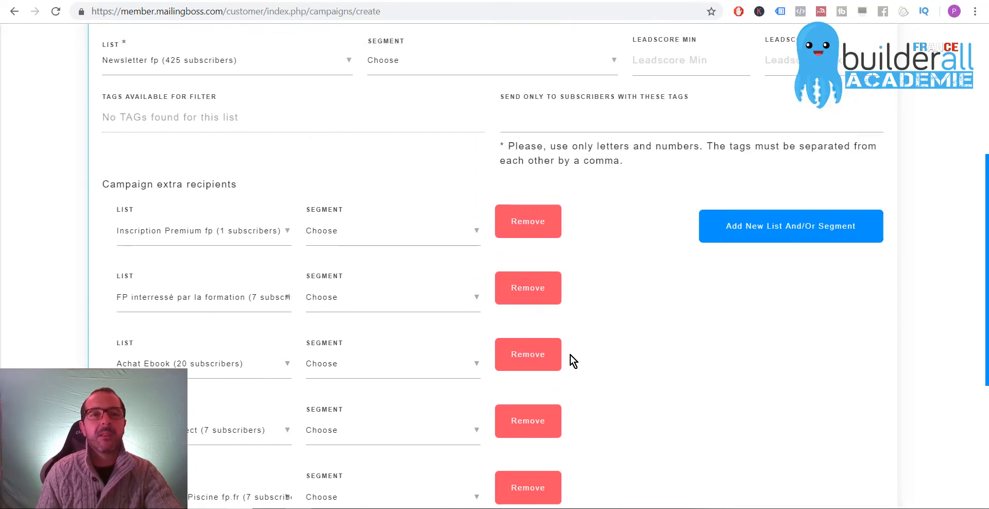
{"action": "left_click", "coordinate": [393, 234]}
{"action": "left_click", "coordinate": [691, 350]}
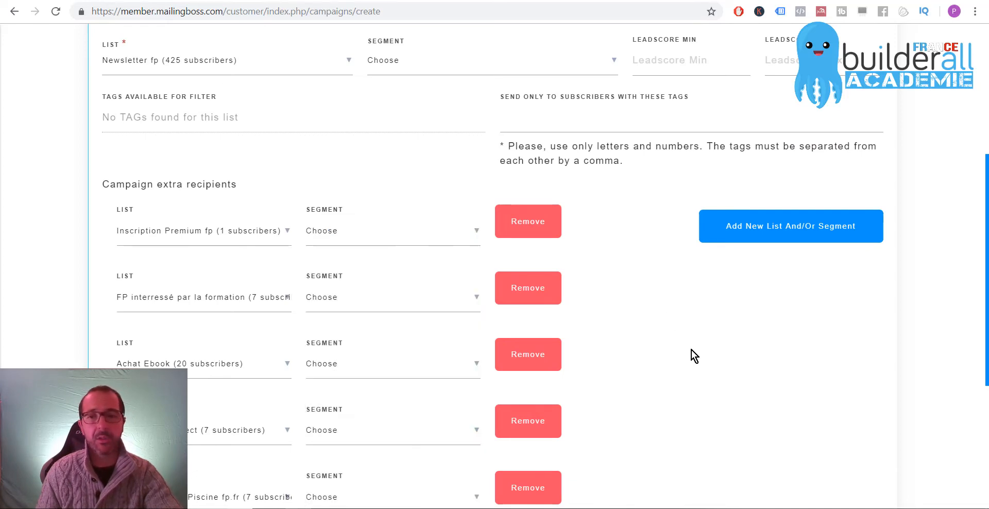
- Save the campaign details with the extra recipients and proceed to the setup stage
{"action": "scroll", "coordinate": [693, 345], "scroll_direction": "down", "scroll_amount": 5}
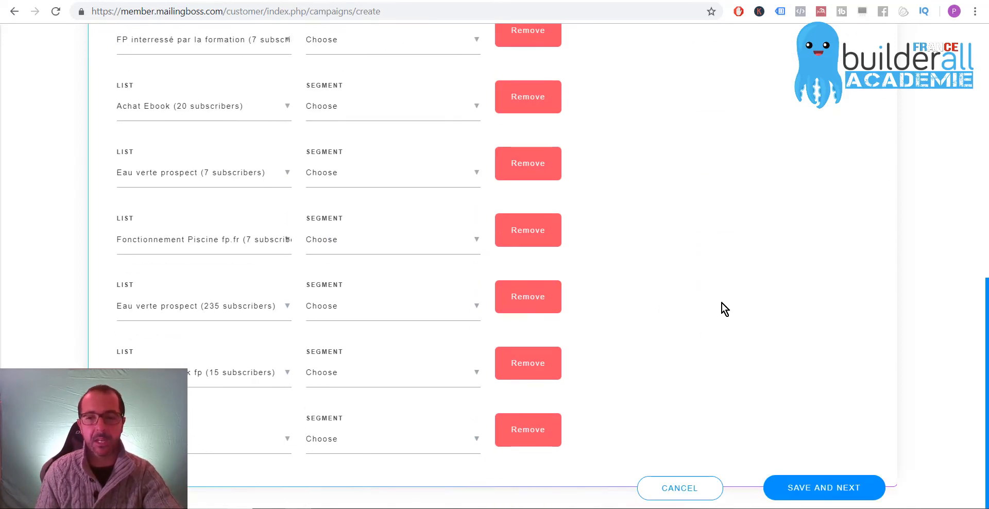
{"action": "left_click", "coordinate": [814, 488]}
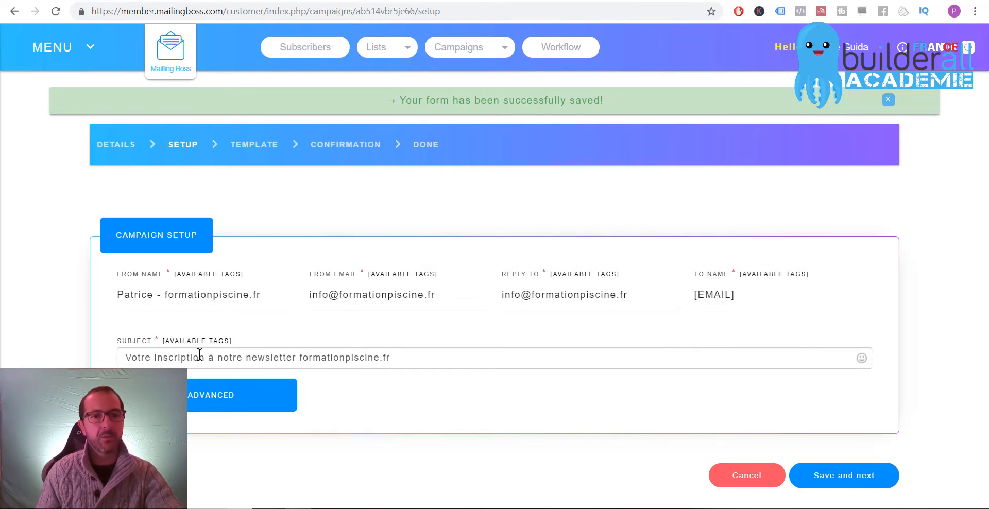
- Set the email subject to "L'astuce de Fin d'Année pour Passer de Bonnes Fêtes" and save the setup to reach the template stage
{"action": "left_click", "coordinate": [405, 355]}
{"action": "key", "text": "ctrl+a"}
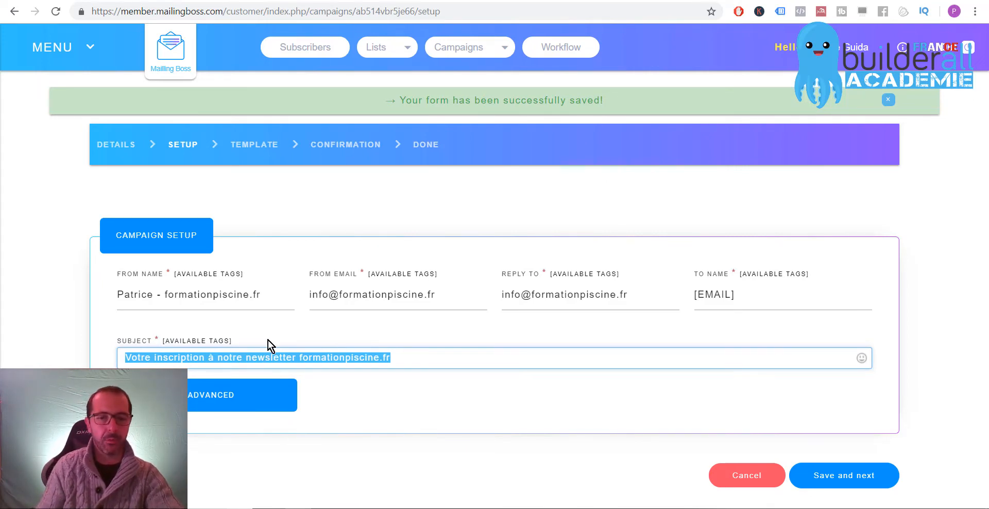
{"action": "type", "text": "L'astu"}
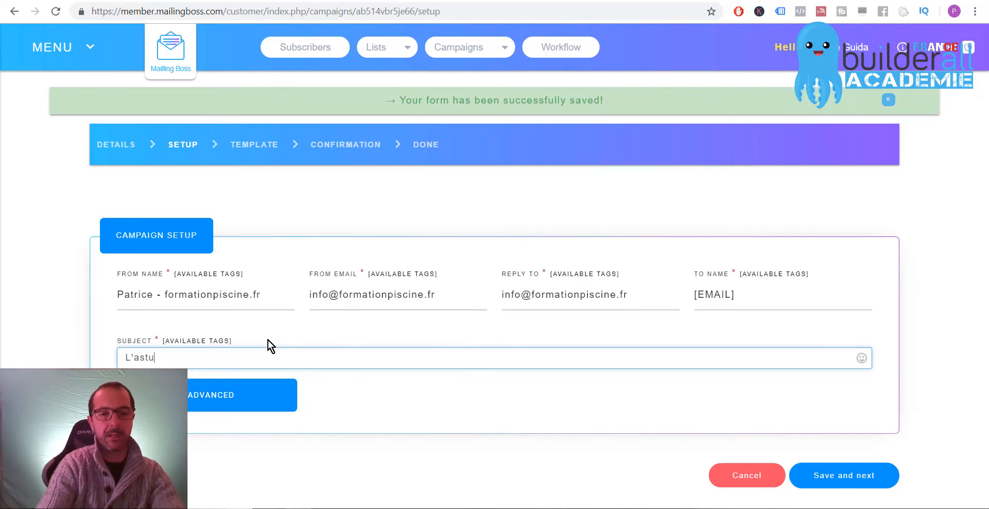
{"action": "type", "text": "ce de Fin d'a"}
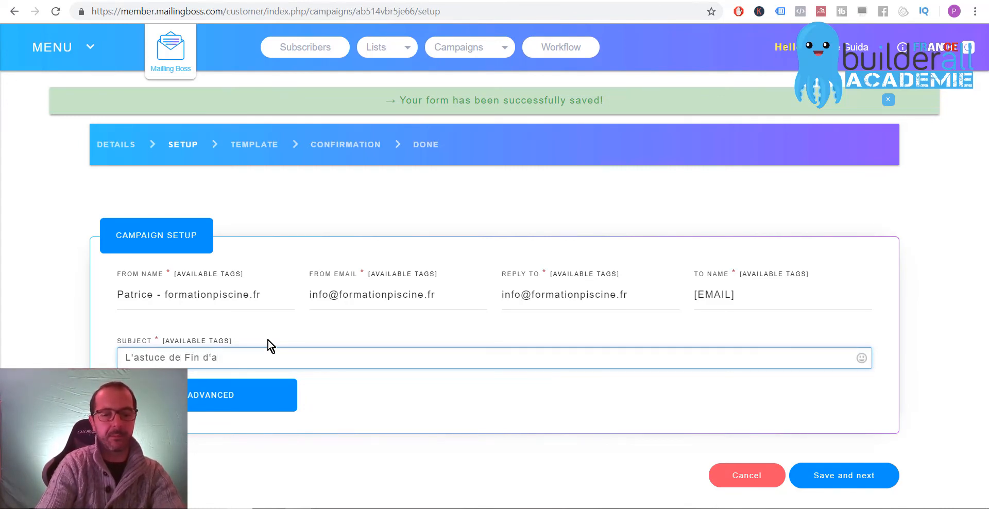
{"action": "key", "text": "BackSpace"}
{"action": "type", "text": "Année pour"}
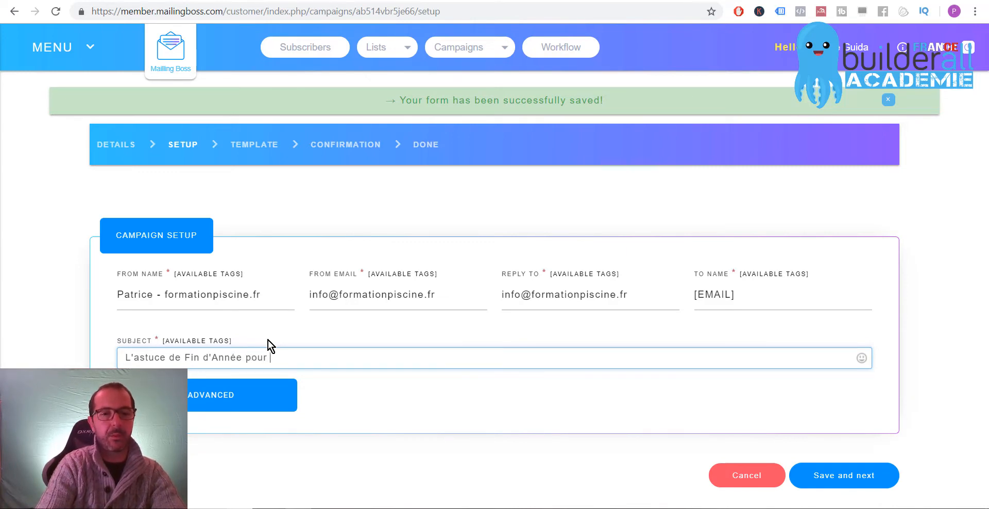
{"action": "type", "text": " Passer de Bonne"}
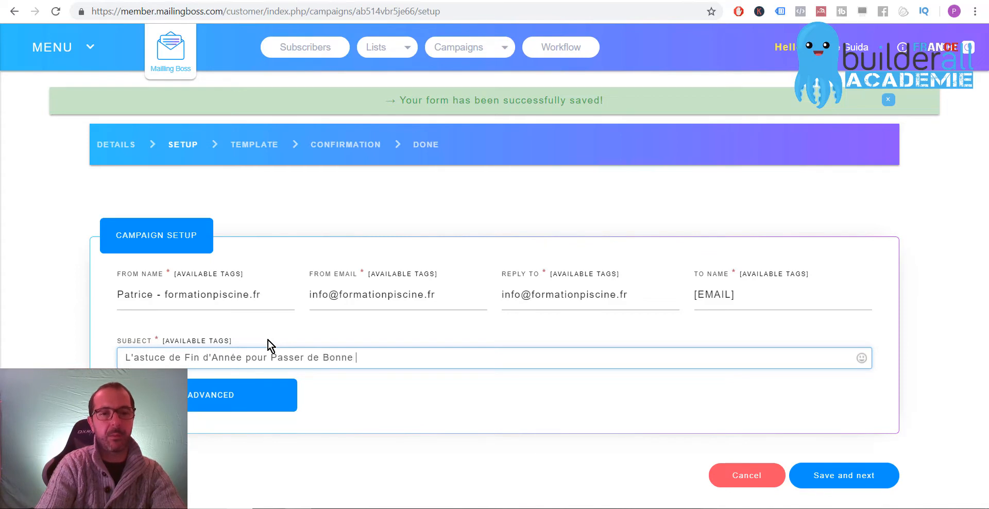
{"action": "key", "text": "BackSpace"}
{"action": "type", "text": "s F"}
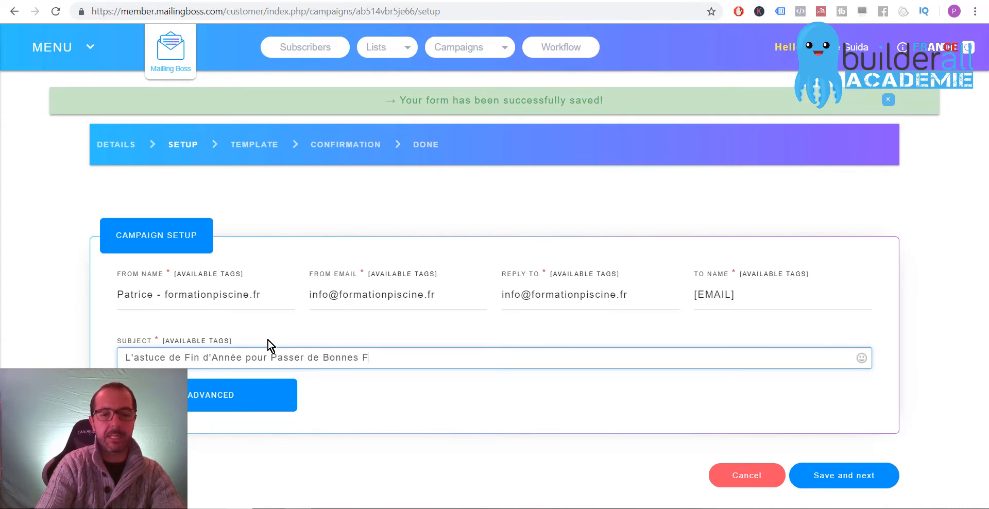
{"action": "type", "text": "êtes"}
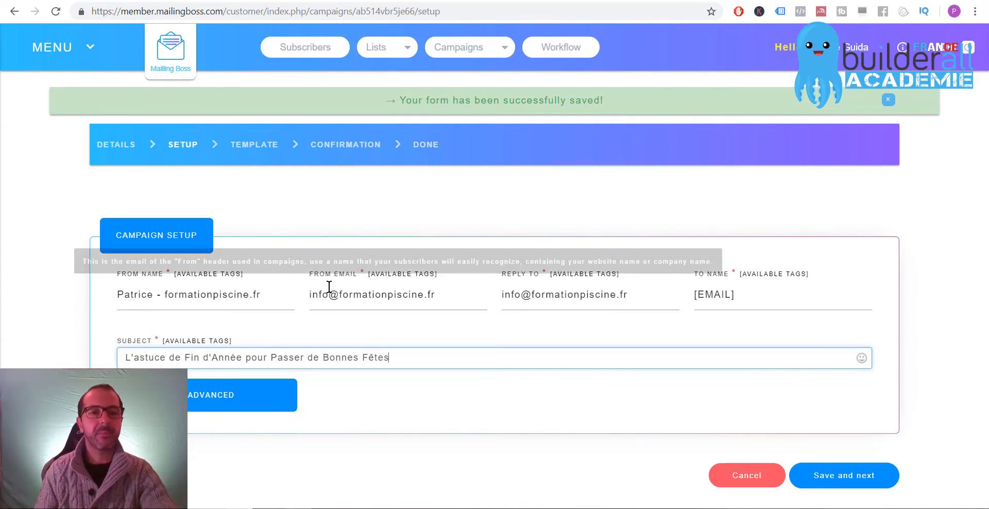
{"action": "left_click", "coordinate": [855, 483]}
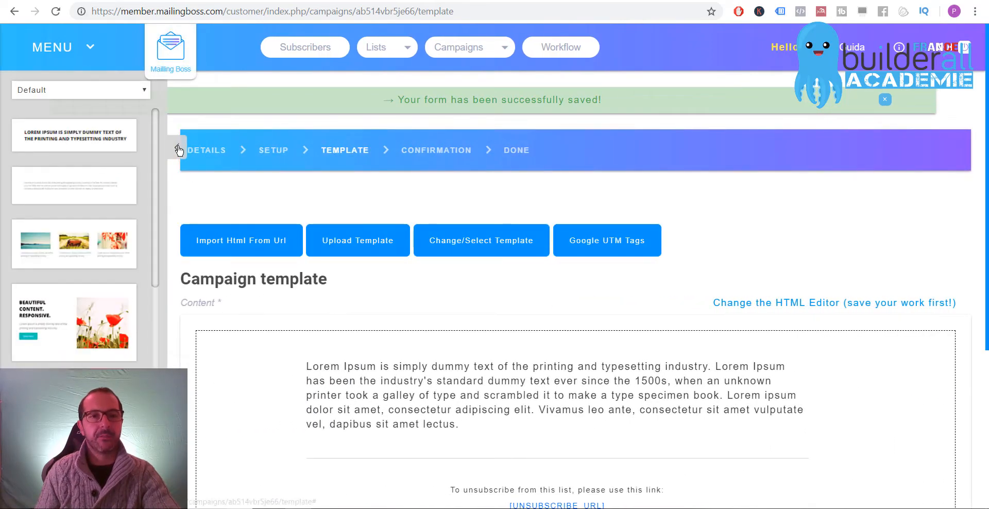
- Replace the template's Lorem Ipsum paragraph with the end-of-year letter beginning "Cher Prenom, Je vous écris cet email pour vous souhaiter"
{"action": "left_click", "coordinate": [177, 148]}
{"action": "left_click", "coordinate": [414, 409]}
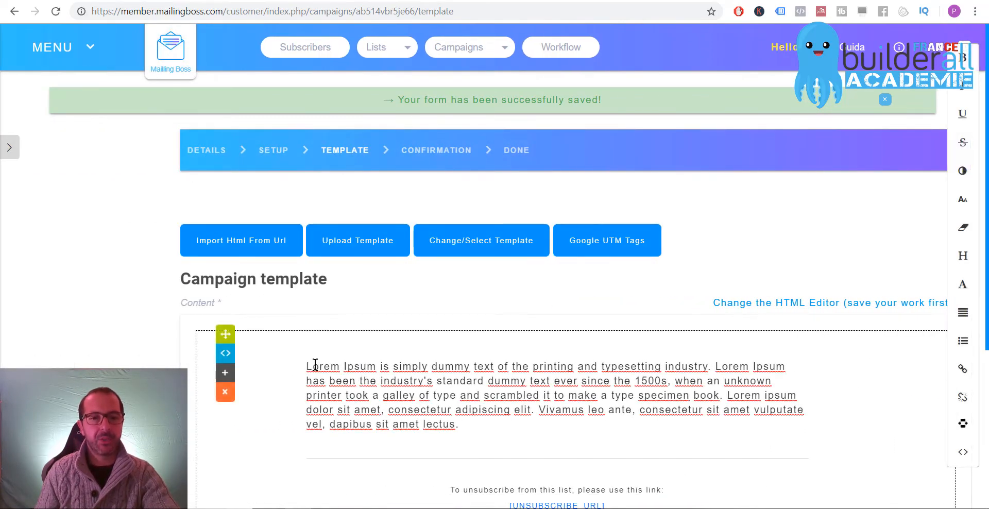
{"action": "left_click_drag", "start_coordinate": [307, 366], "coordinate": [484, 436]}
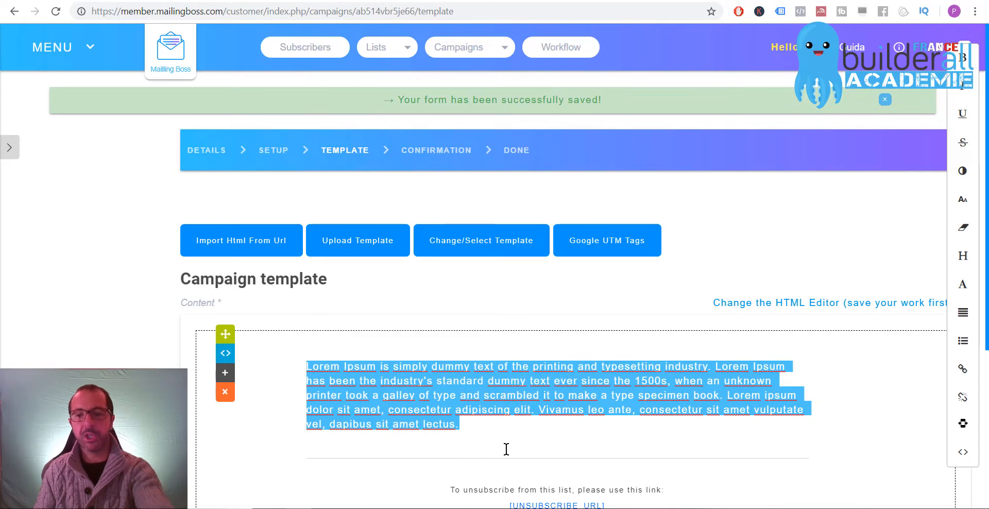
{"action": "key", "text": "BackSpace"}
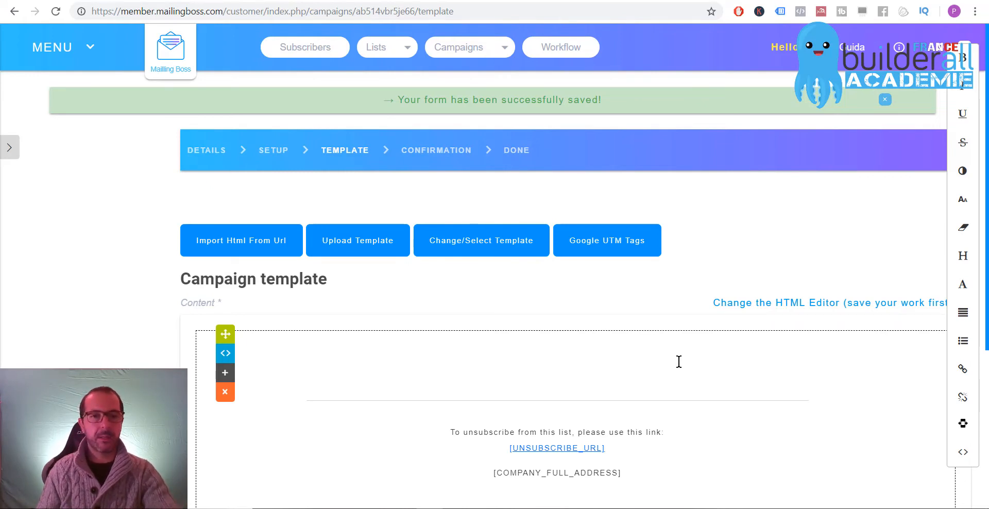
{"action": "type", "text": "Cher Prenom, Je vous écris cet email pour vous souhaiter de passer d’excellentes fêtes de fin d’année. Profitez de ce que vous aimez, de votre famille et de votre entourage est devenu rare ces dernières années, et pourtant, ce sont des choses essentielles à ne surtout pas négliger. Je vous ai fait une petite vidéo cadeau idéale pour cette période hivernale, vous pouvez la regarder en cliquant ici. Je vous souhaite encore une fois une excellente fin d’année, je vous retrouve avec une énorme masse de contenu pour l’année 2019 !  Chaleureusement, Patrice – formationpiscine.fr"}
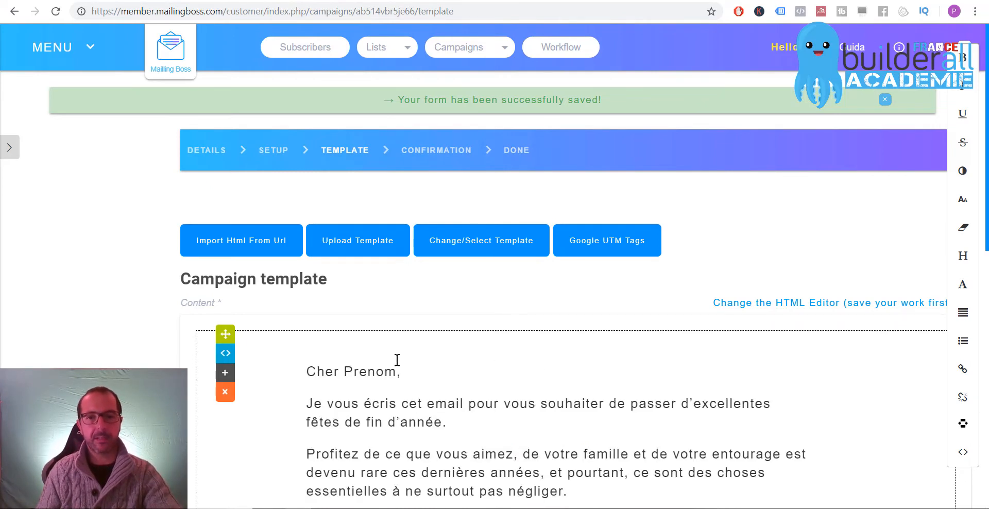
- Replace the word "Prenom" in the greeting with the [FNAME] tag from the available tags list
{"action": "scroll", "coordinate": [448, 388], "scroll_direction": "down", "scroll_amount": 3}
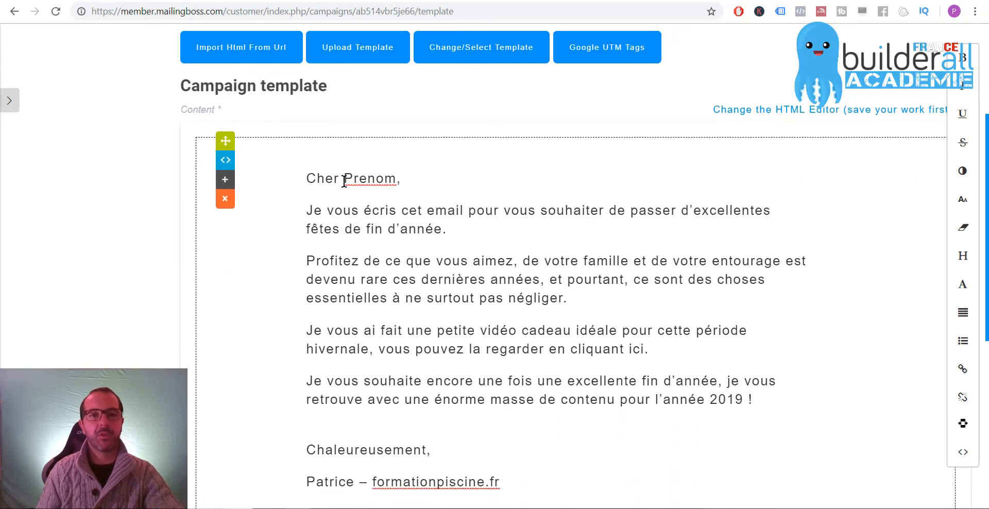
{"action": "left_click_drag", "start_coordinate": [343, 178], "coordinate": [397, 181]}
{"action": "key", "text": "BackSpace"}
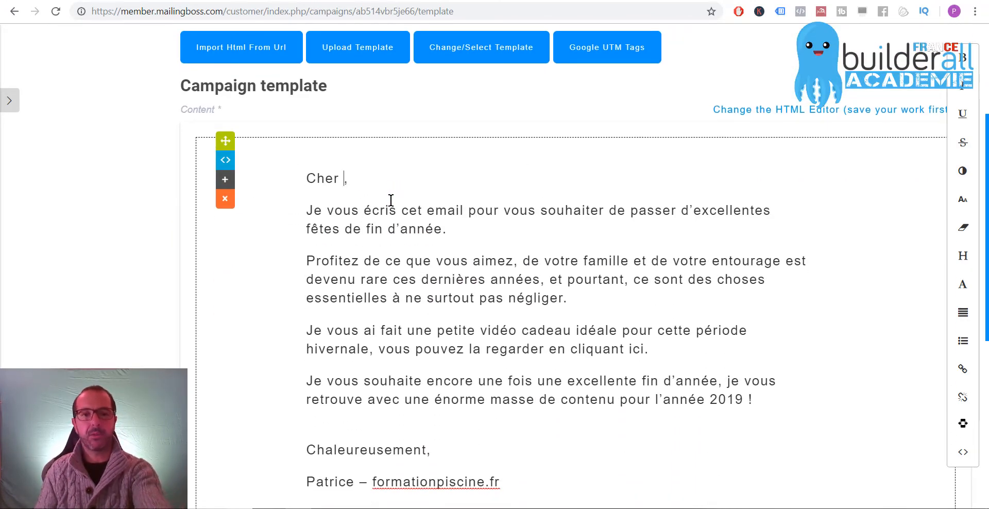
{"action": "scroll", "coordinate": [276, 398], "scroll_direction": "down", "scroll_amount": 6}
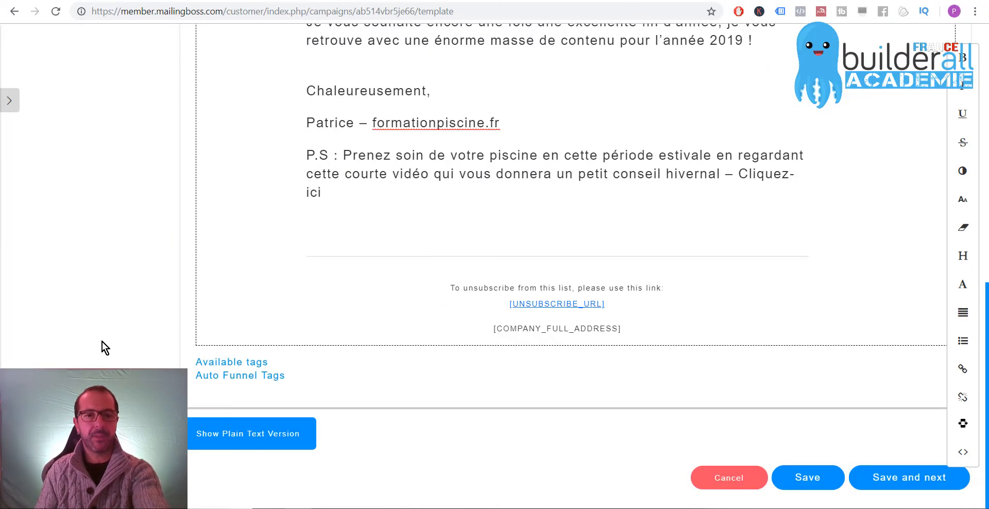
{"action": "left_click", "coordinate": [232, 362]}
{"action": "scroll", "coordinate": [327, 191], "scroll_direction": "down", "scroll_amount": 10}
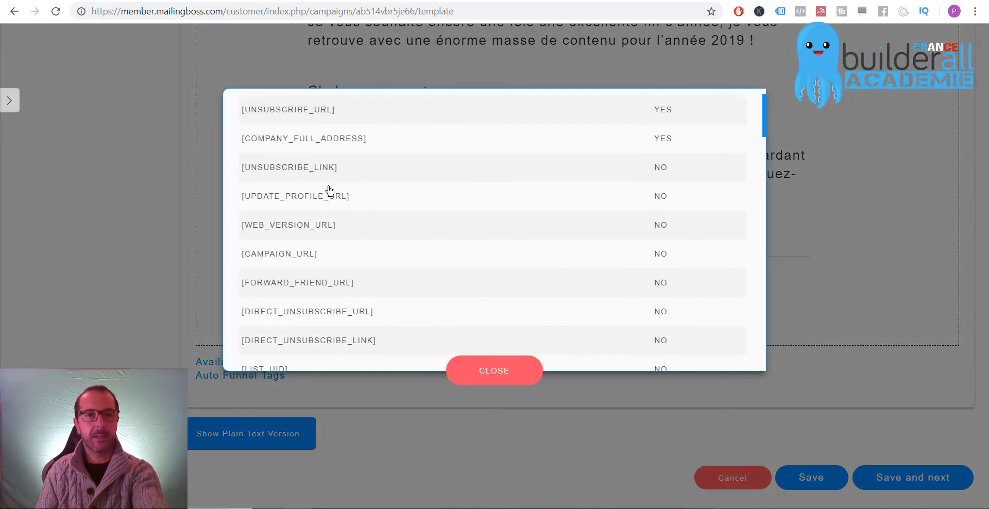
{"action": "scroll", "coordinate": [345, 240], "scroll_direction": "down", "scroll_amount": 4}
{"action": "scroll", "coordinate": [346, 240], "scroll_direction": "down", "scroll_amount": 8}
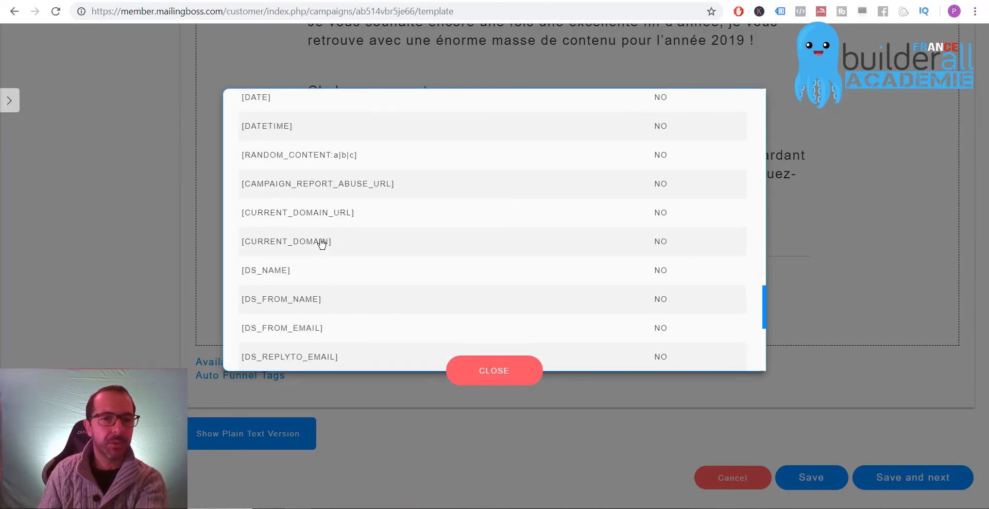
{"action": "scroll", "coordinate": [296, 276], "scroll_direction": "up", "scroll_amount": 2}
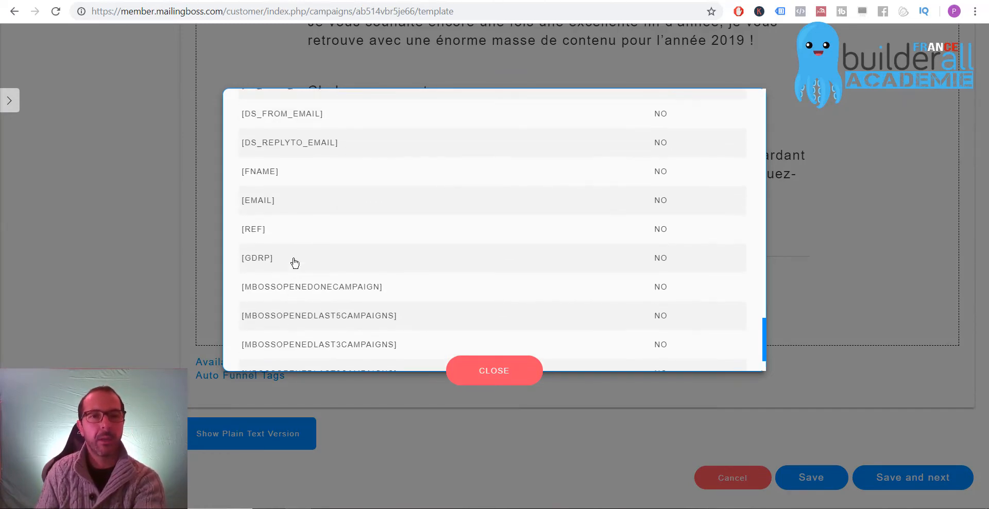
{"action": "key", "text": "Escape"}
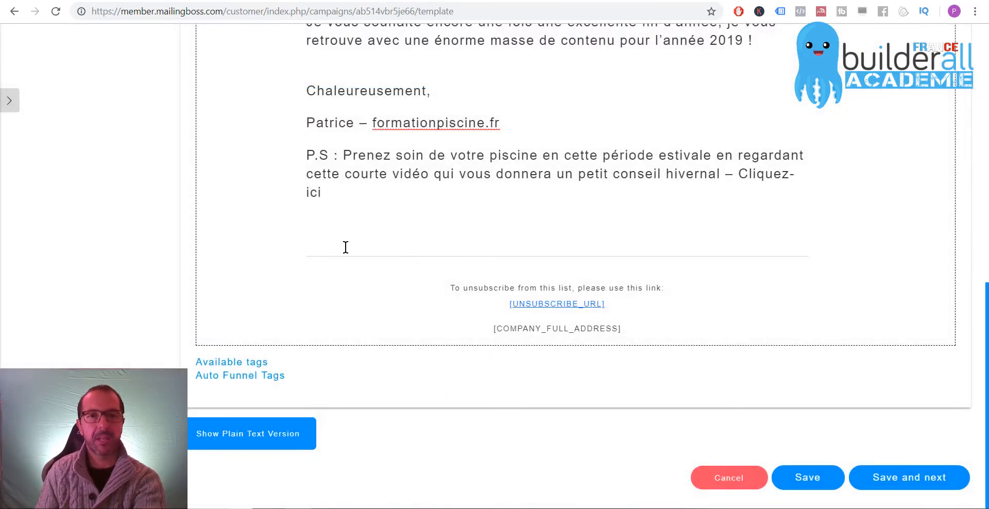
{"action": "scroll", "coordinate": [343, 246], "scroll_direction": "up", "scroll_amount": 8}
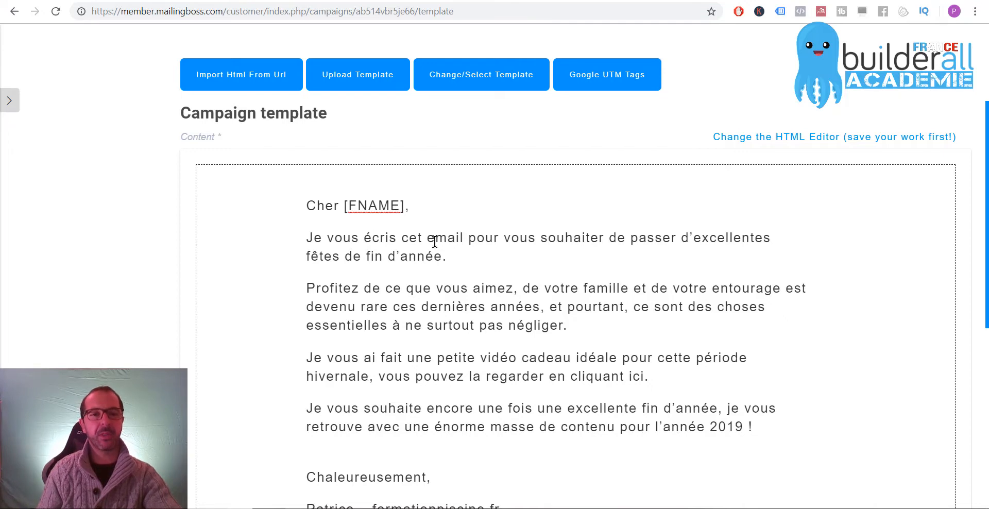
{"action": "scroll", "coordinate": [434, 240], "scroll_direction": "down", "scroll_amount": 1}
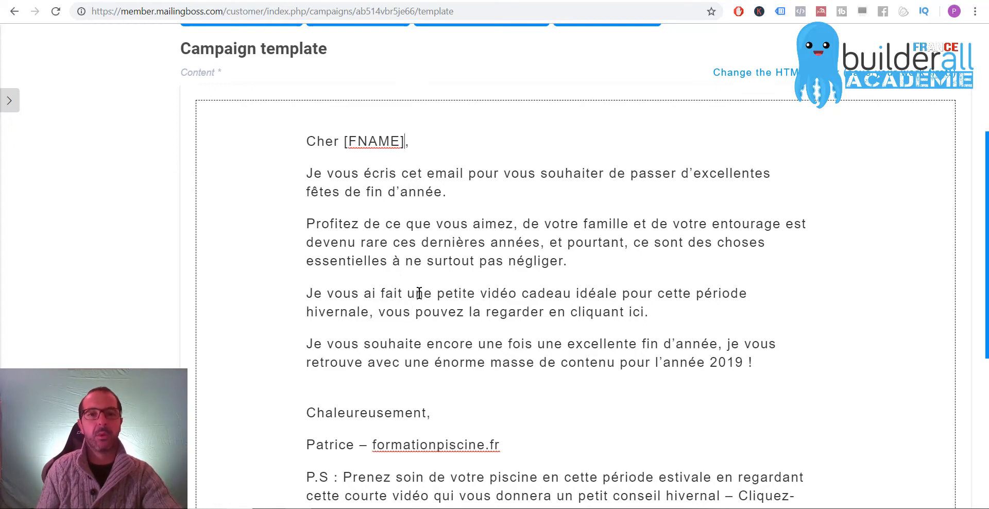
{"action": "scroll", "coordinate": [417, 299], "scroll_direction": "down", "scroll_amount": 3}
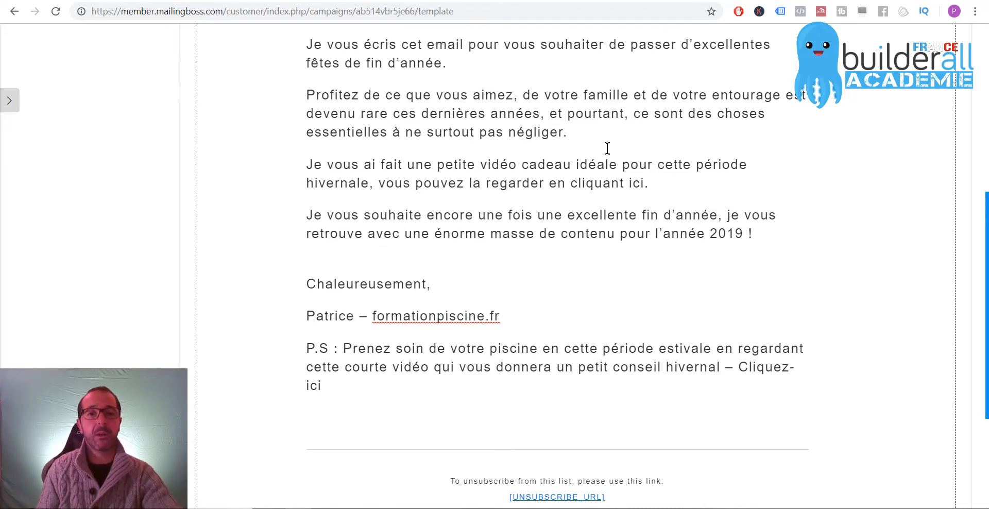
{"action": "left_click", "coordinate": [571, 186]}
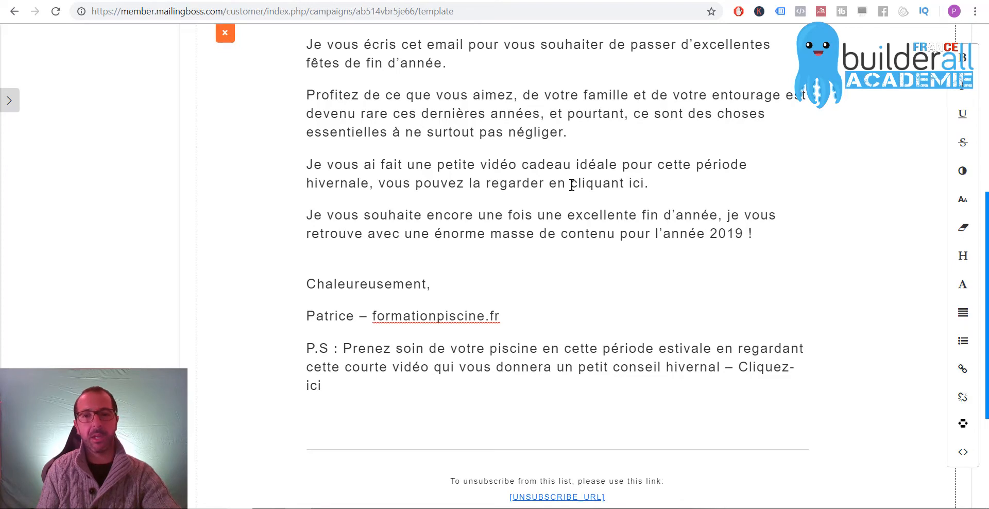
{"action": "left_click_drag", "start_coordinate": [571, 184], "coordinate": [646, 187]}
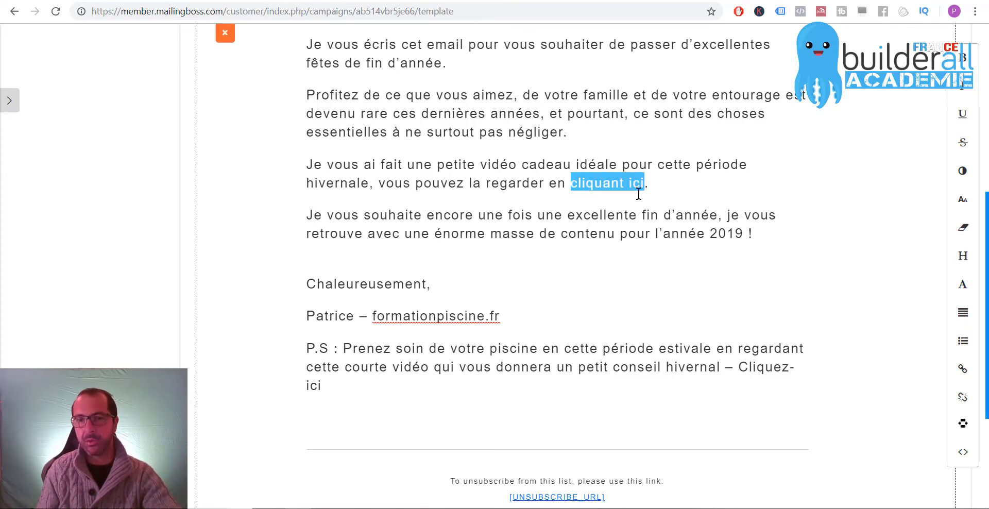
{"action": "left_click", "coordinate": [961, 370]}
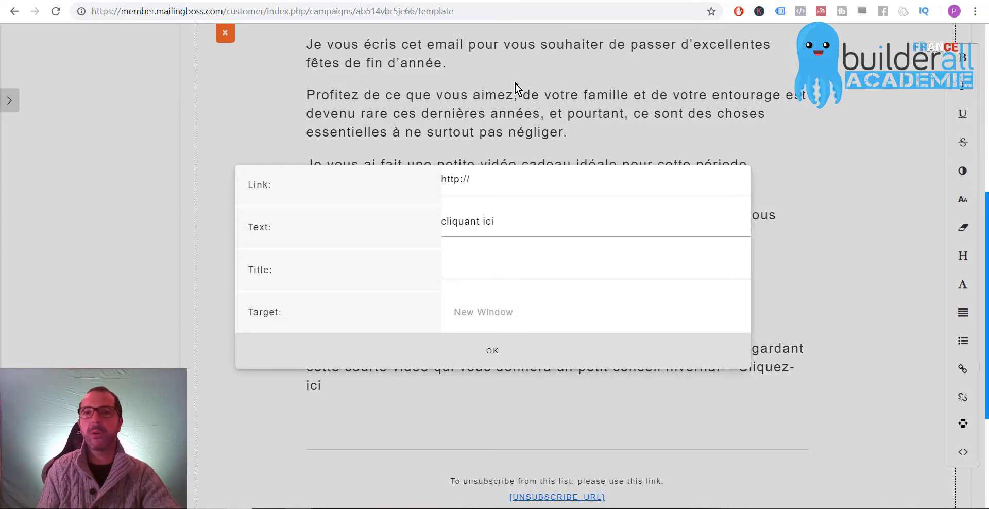
{"action": "key", "text": "ctrl+Tab"}
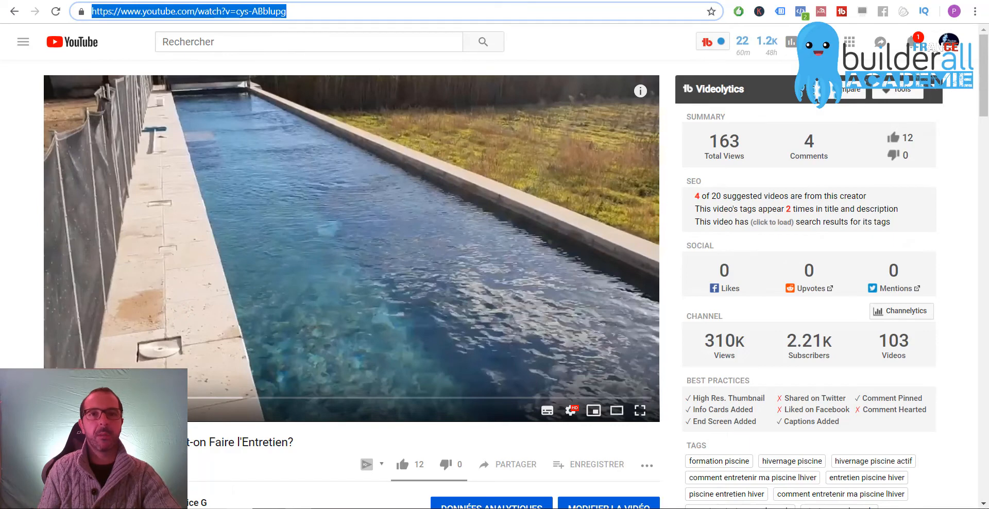
{"action": "key", "text": "ctrl+Tab"}
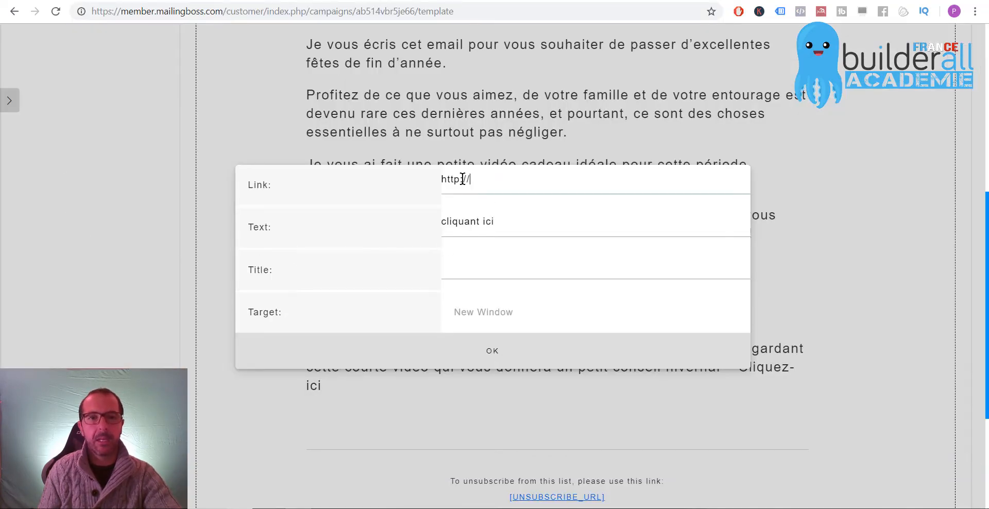
{"action": "left_click_drag", "start_coordinate": [469, 179], "coordinate": [419, 180]}
{"action": "type", "text": "https://www.youtube.com/watch?v=cys-ABblupg"}
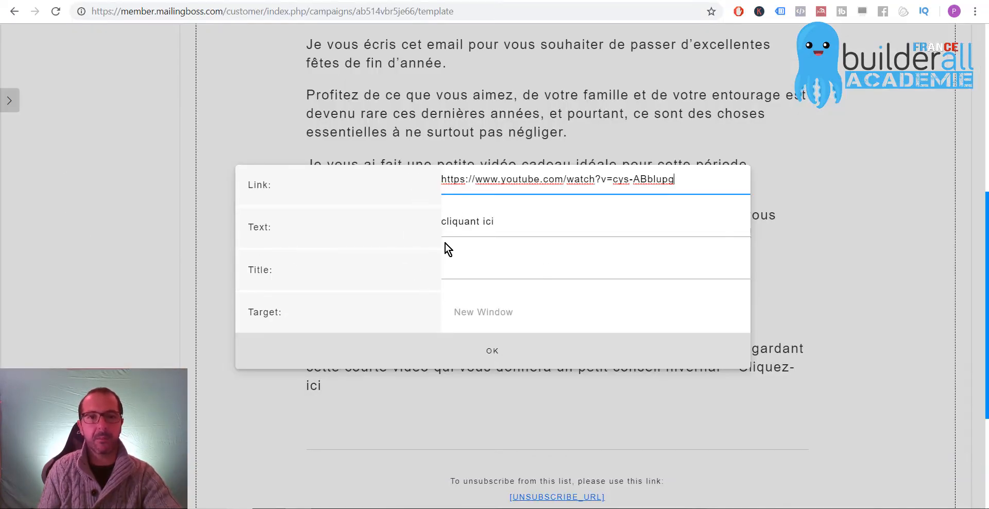
- Set the link's title to "Vidéo astuce hiver" and apply the link to the text
{"action": "left_click", "coordinate": [492, 221]}
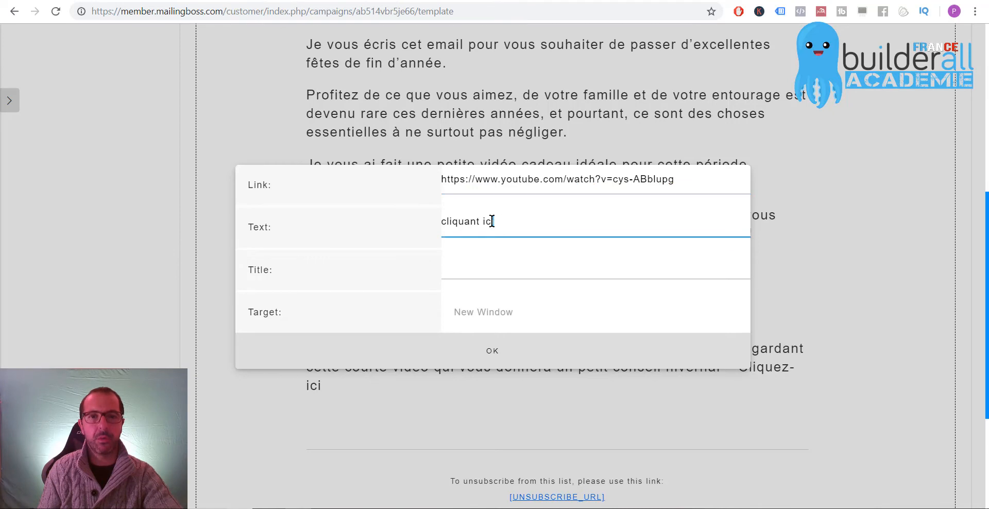
{"action": "left_click", "coordinate": [465, 276]}
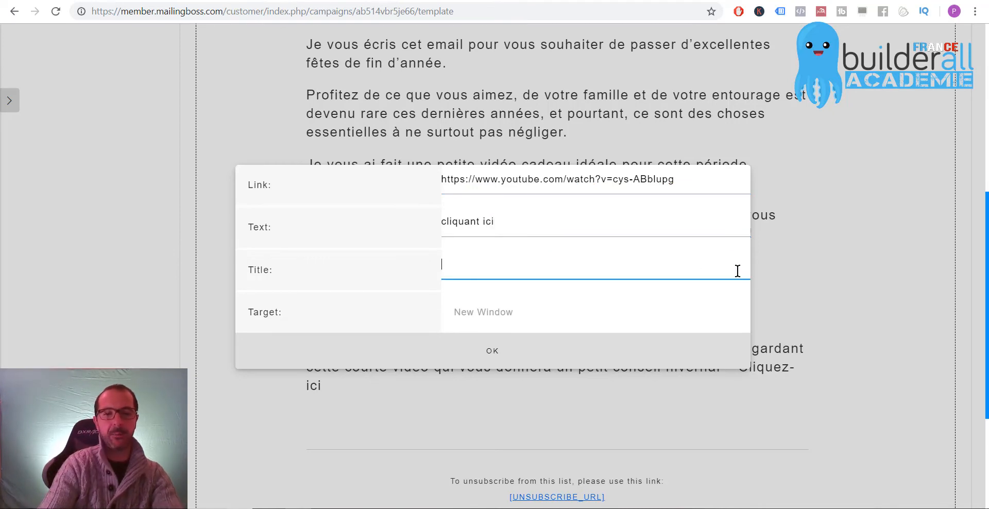
{"action": "type", "text": "Viédo"}
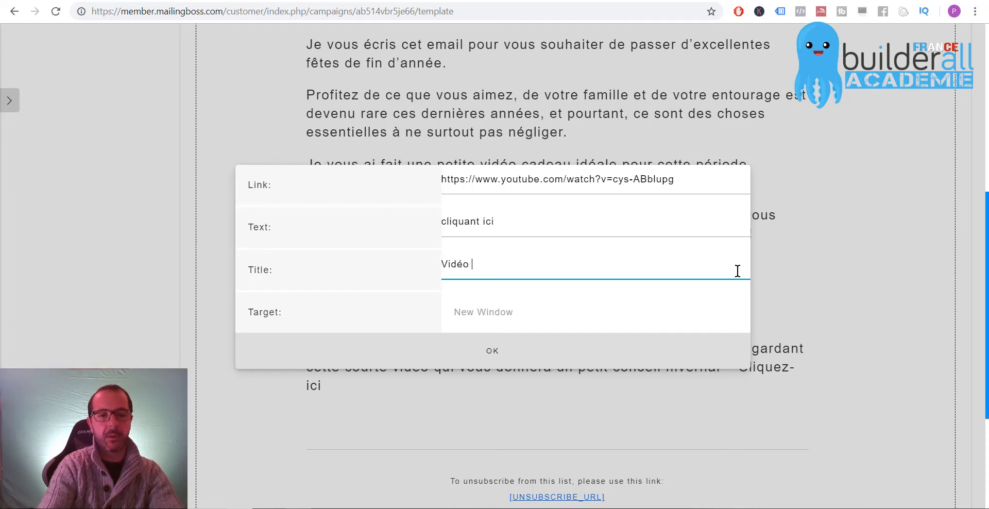
{"action": "type", "text": " astuce hiver"}
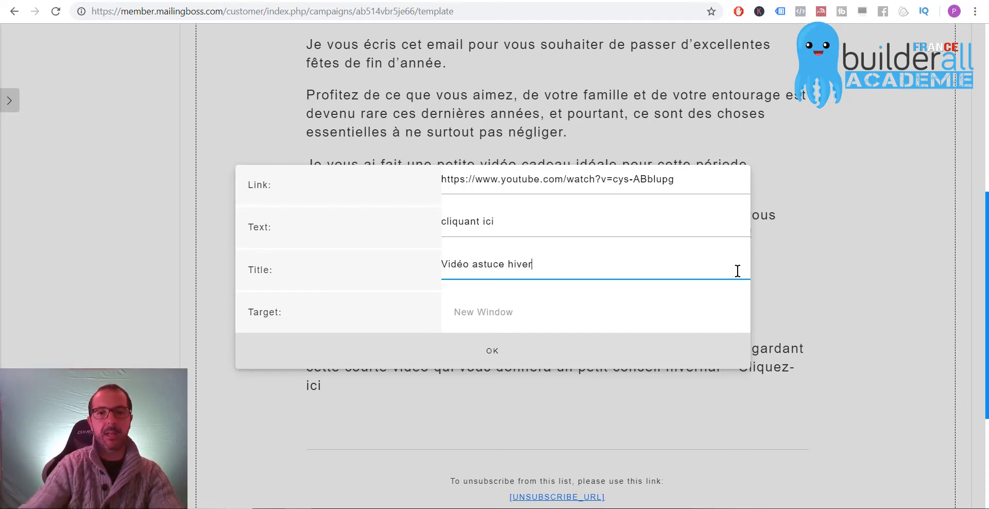
{"action": "left_click", "coordinate": [493, 354]}
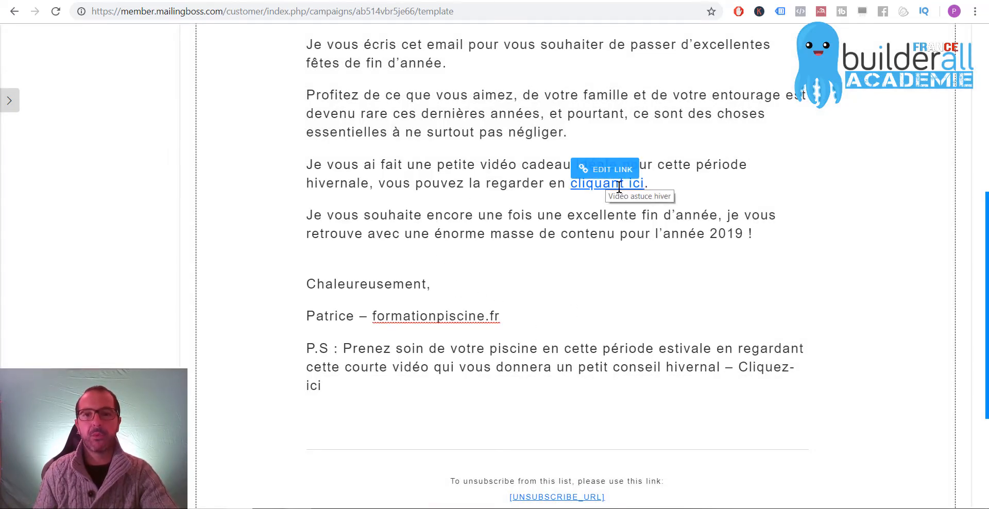
{"action": "scroll", "coordinate": [453, 234], "scroll_direction": "down", "scroll_amount": 1}
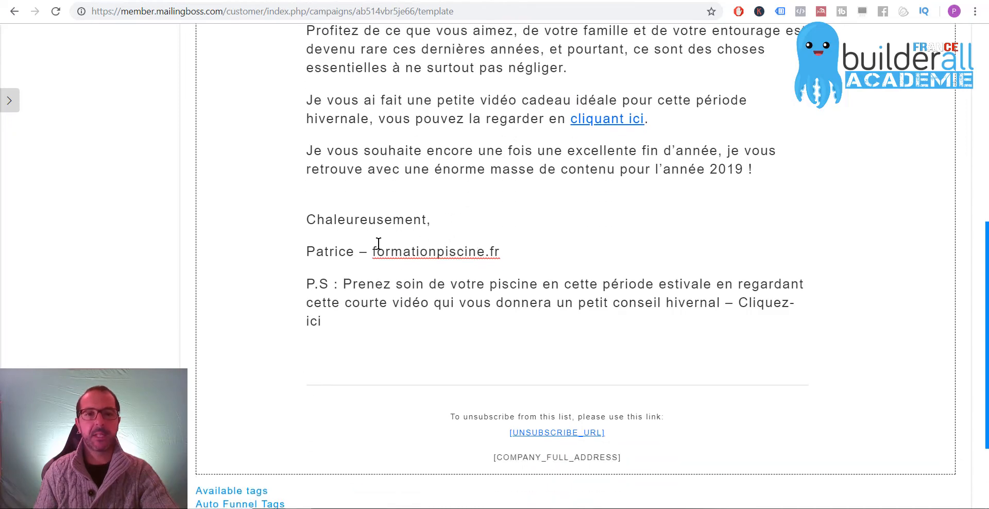
{"action": "scroll", "coordinate": [451, 216], "scroll_direction": "down", "scroll_amount": 2}
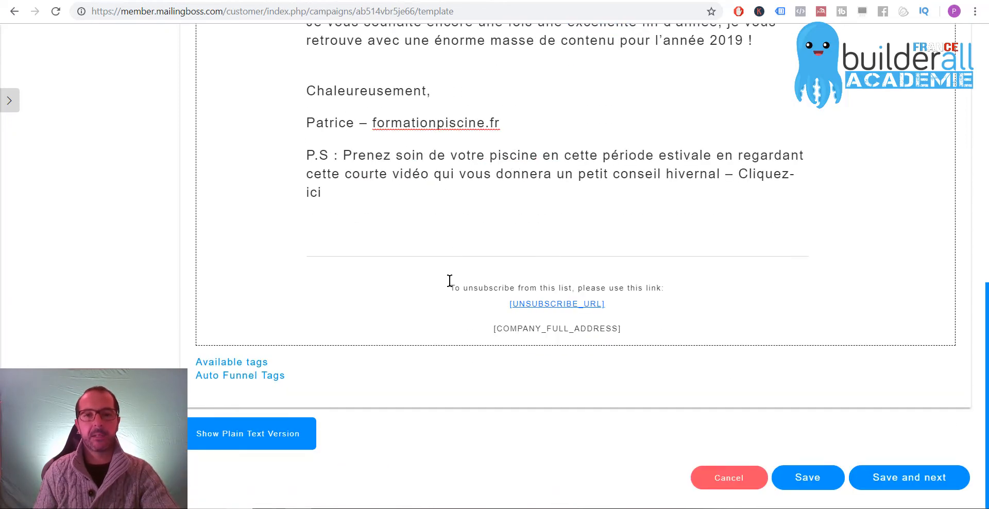
{"action": "left_click_drag", "start_coordinate": [738, 173], "coordinate": [740, 192]}
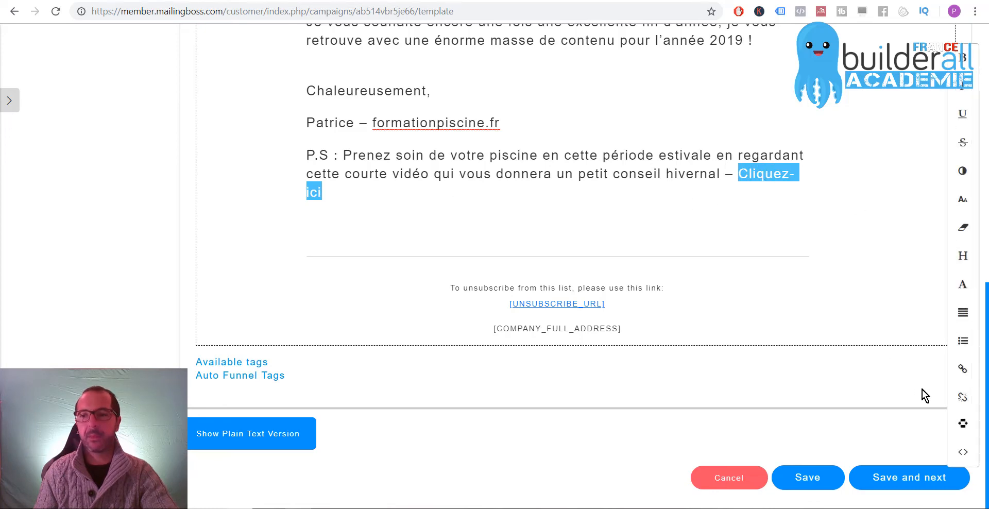
{"action": "left_click", "coordinate": [963, 368]}
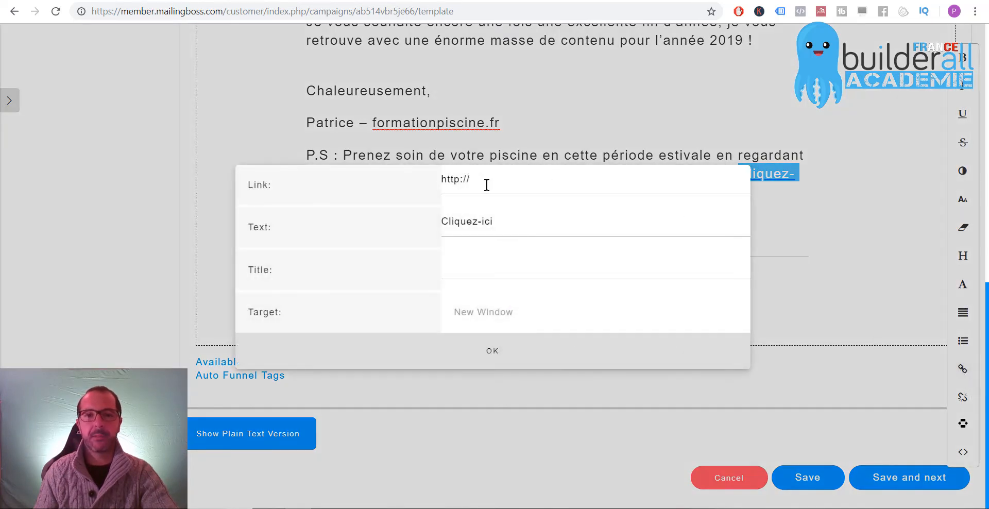
{"action": "triple_click", "coordinate": [486, 185]}
{"action": "type", "text": "https://www.youtube.com/watch?v=cys-ABblupg"}
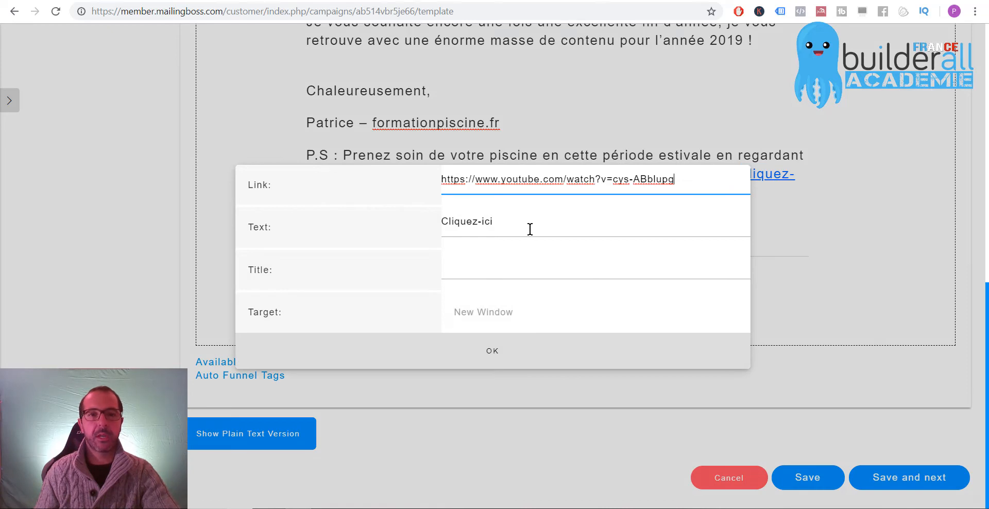
{"action": "left_click", "coordinate": [499, 275]}
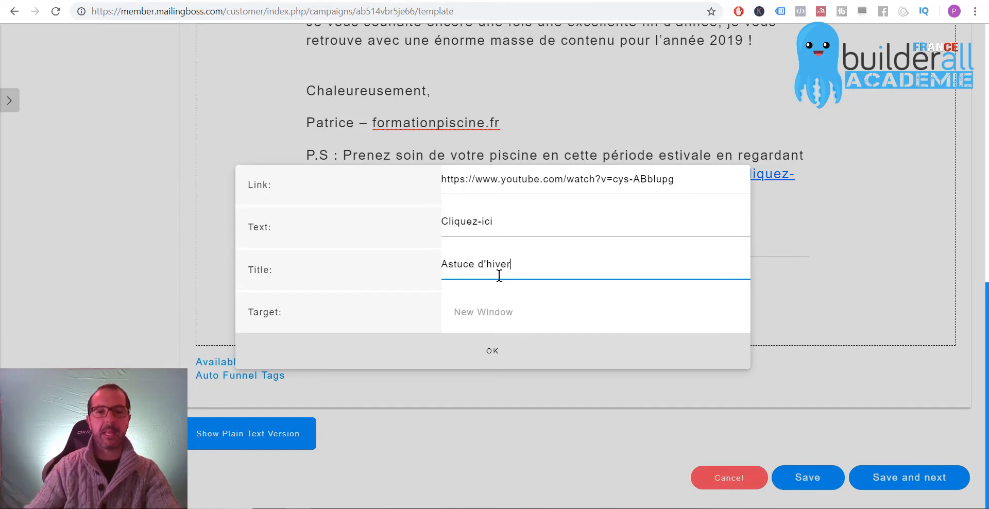
{"action": "left_click", "coordinate": [494, 351]}
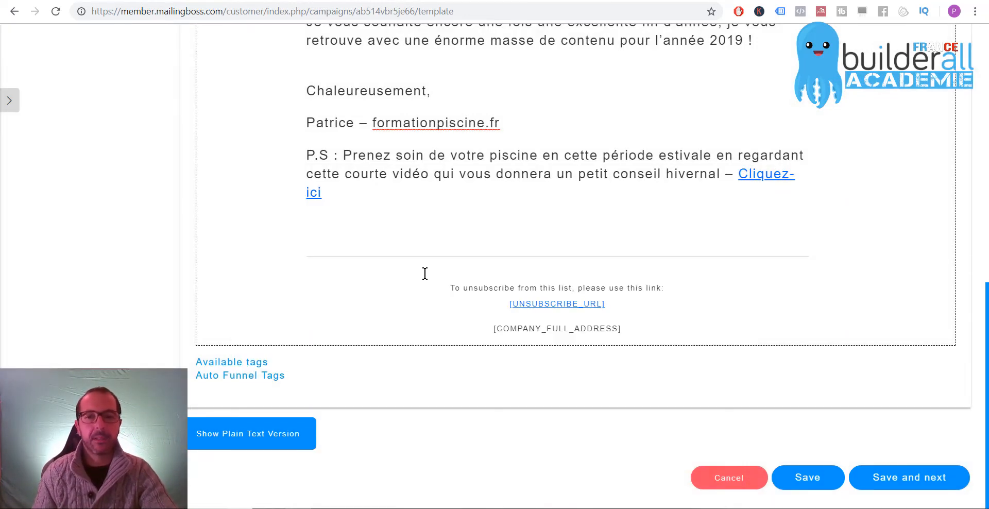
- Replace the English unsubscribe sentence in the footer with "Pour vous désinscrire de cette liste, veuillez cliquer sur le lien ci-dessous"
{"action": "left_click_drag", "start_coordinate": [451, 287], "coordinate": [667, 290]}
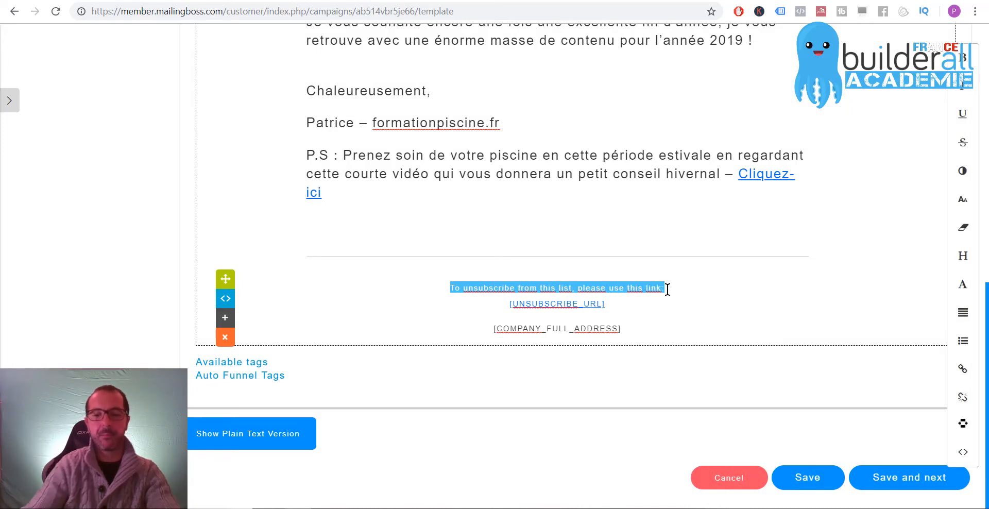
{"action": "type", "text": "Pour vous dé"}
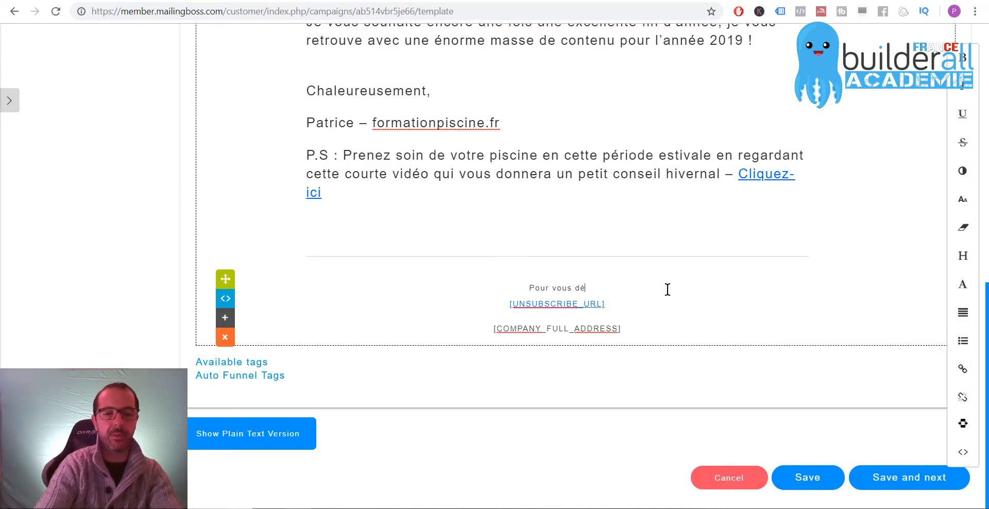
{"action": "type", "text": "sinscrire de "}
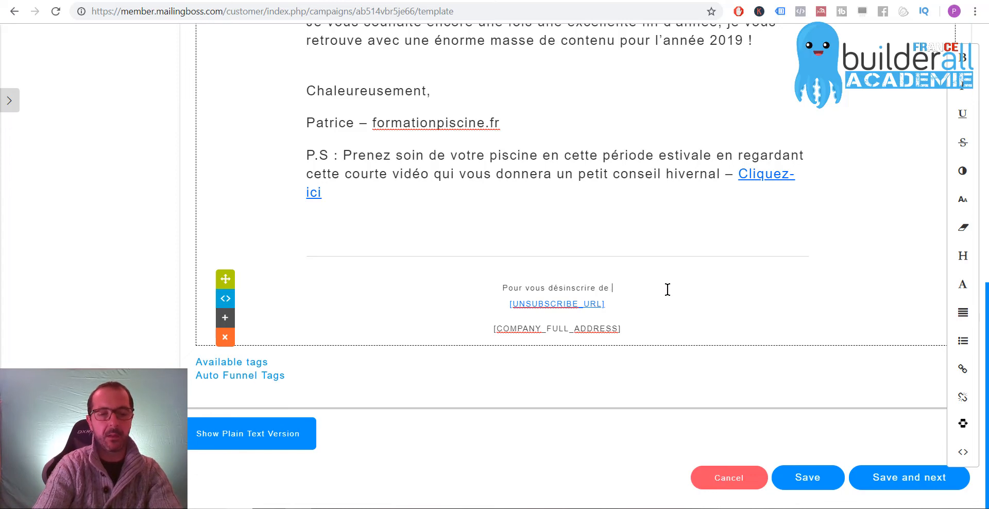
{"action": "type", "text": "cette liste, "}
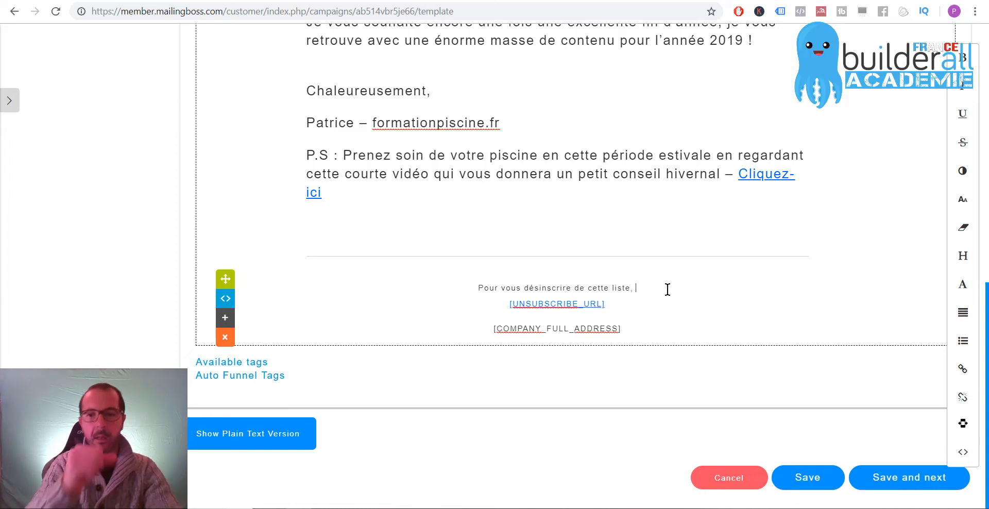
{"action": "type", "text": "veui"}
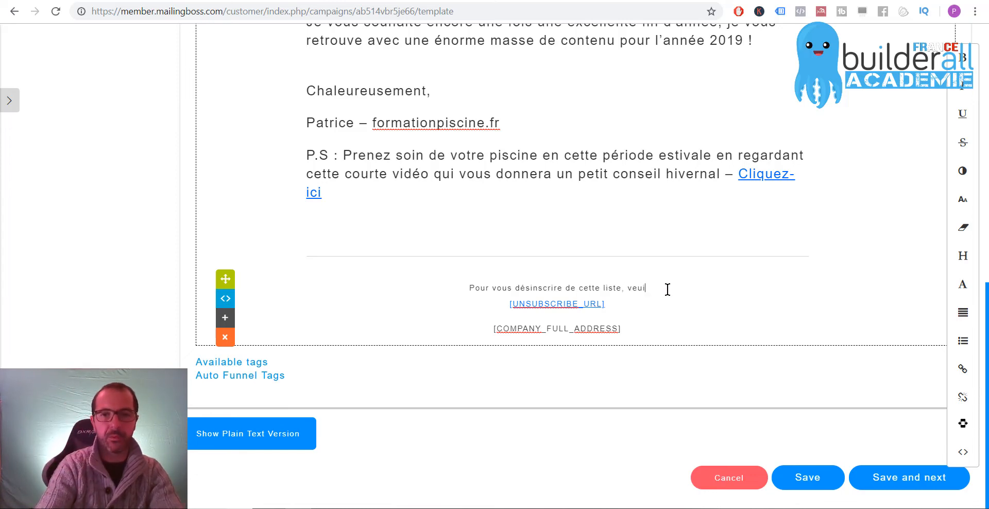
{"action": "type", "text": "llez clliquer"}
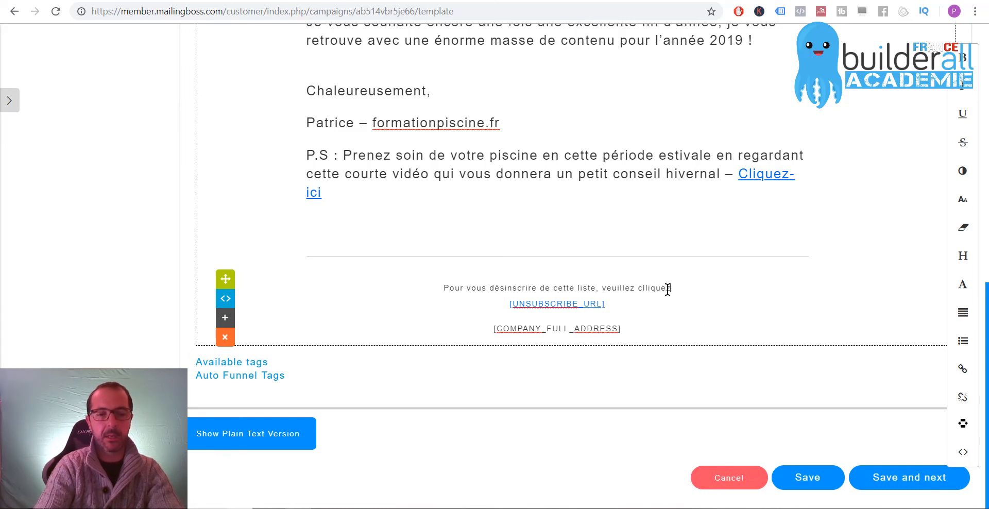
{"action": "key", "text": "BackSpace"}
{"action": "key", "text": "BackSpace"}
{"action": "key", "text": "BackSpace"}
{"action": "key", "text": "BackSpace"}
{"action": "key", "text": "BackSpace"}
{"action": "key", "text": "BackSpace"}
{"action": "key", "text": "BackSpace"}
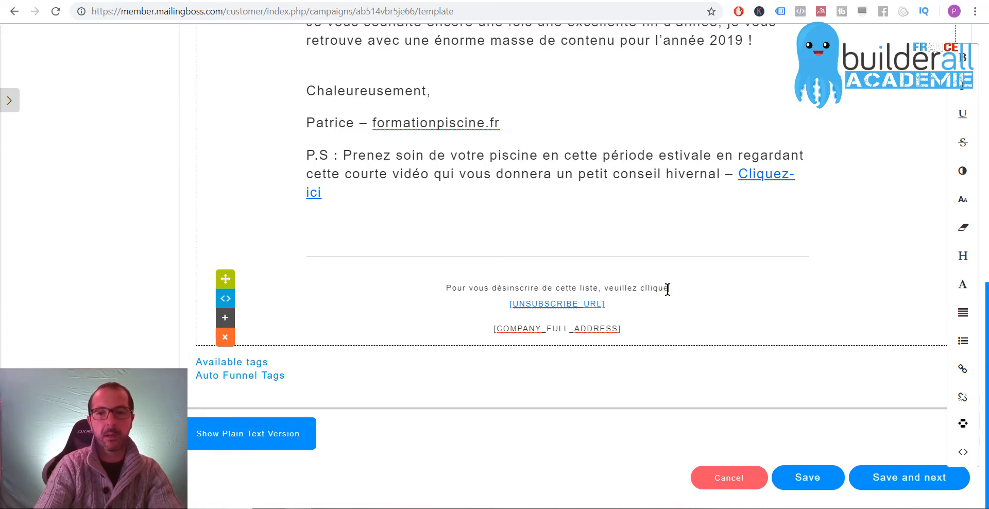
{"action": "type", "text": "i"}
{"action": "type", "text": "quer seu"}
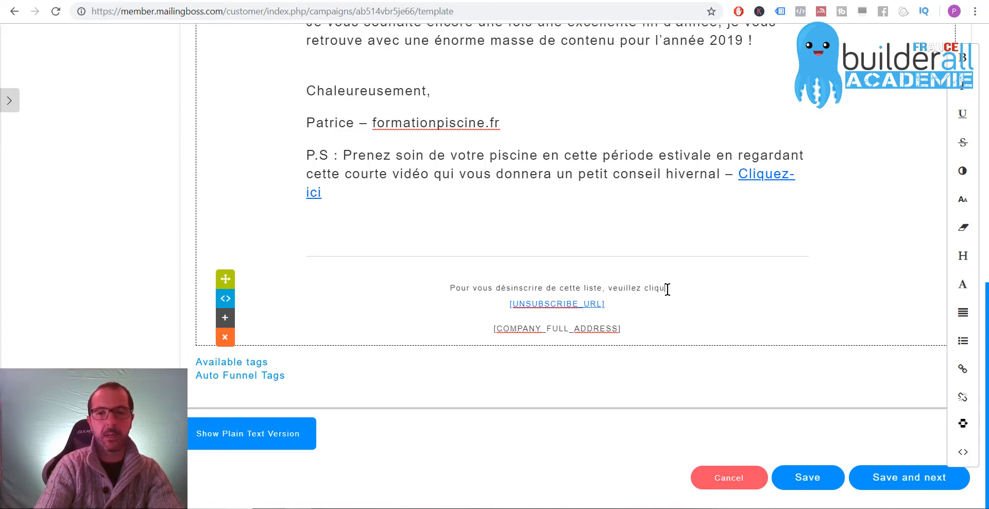
{"action": "key", "text": "BackSpace"}
{"action": "key", "text": "BackSpace"}
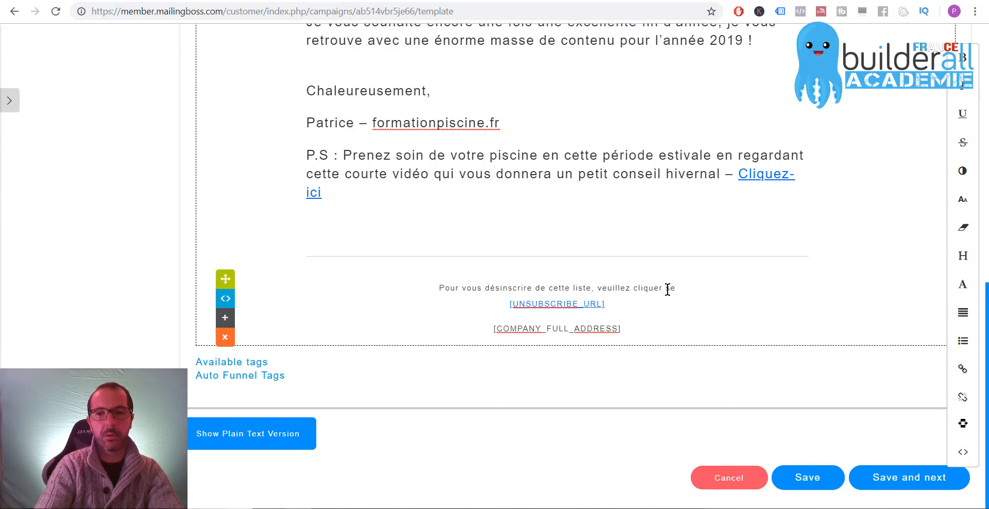
{"action": "type", "text": "ur le lien c"}
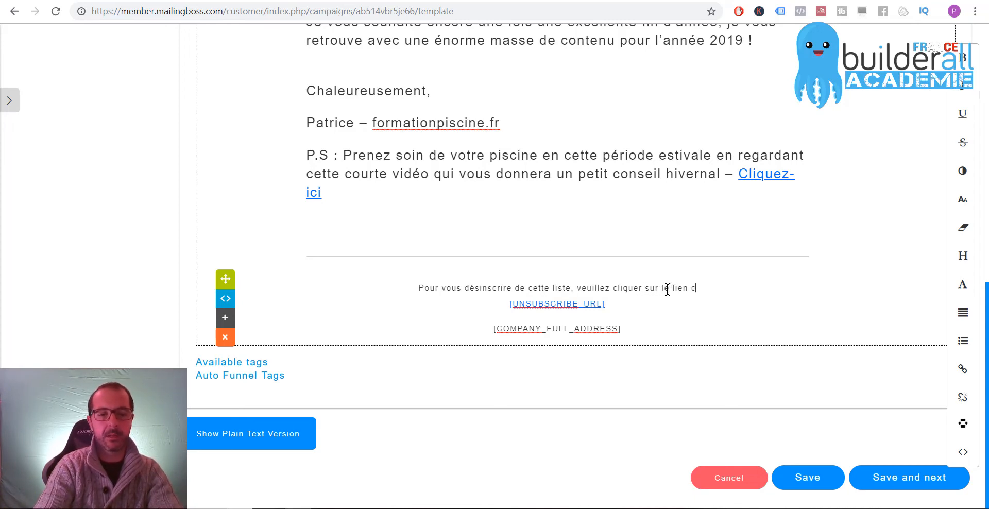
{"action": "type", "text": "i-dessous"}
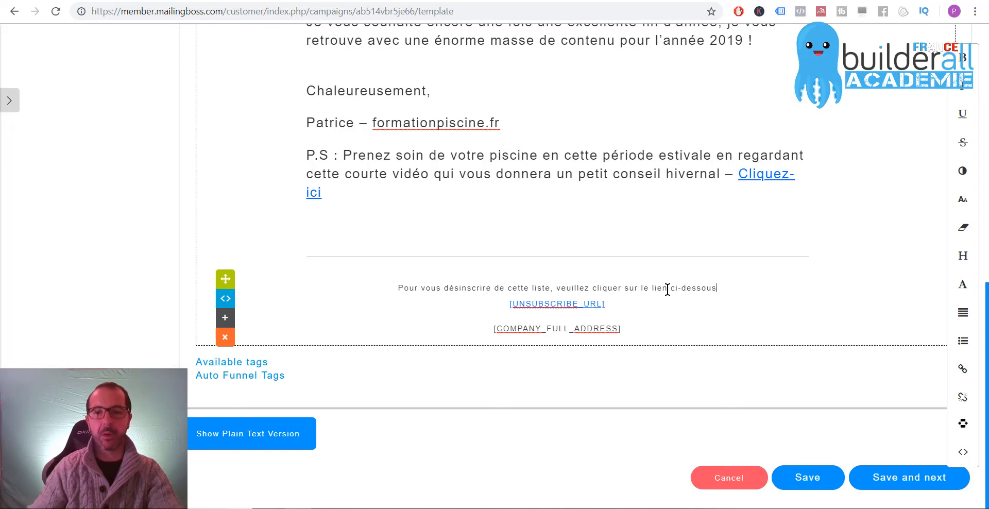
{"action": "left_click", "coordinate": [802, 309]}
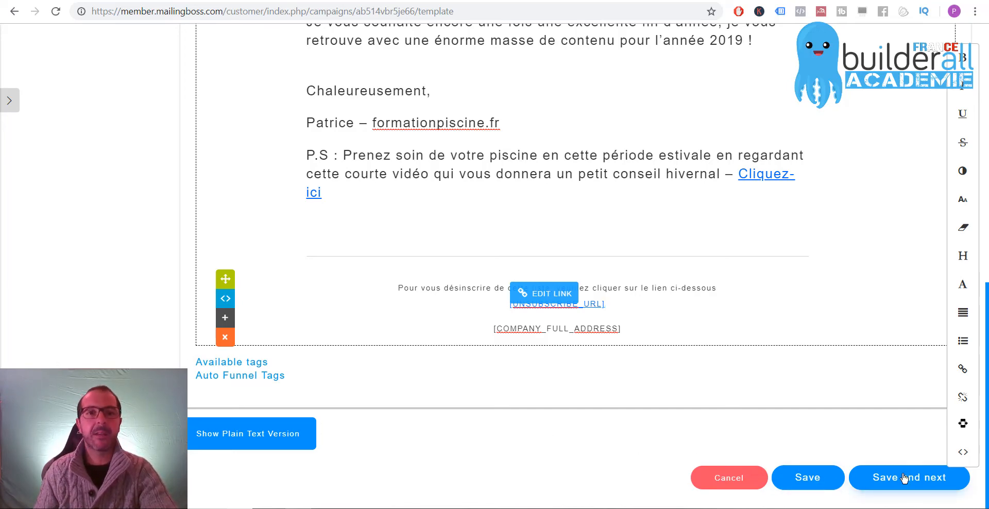
{"action": "scroll", "coordinate": [714, 273], "scroll_direction": "up", "scroll_amount": 3}
{"action": "scroll", "coordinate": [711, 288], "scroll_direction": "down", "scroll_amount": 4}
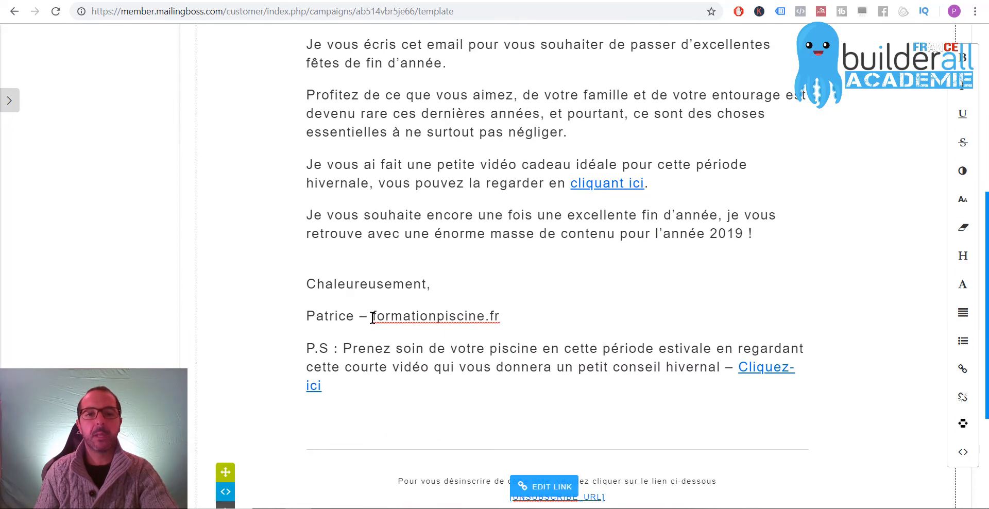
{"action": "left_click_drag", "start_coordinate": [372, 317], "coordinate": [501, 316]}
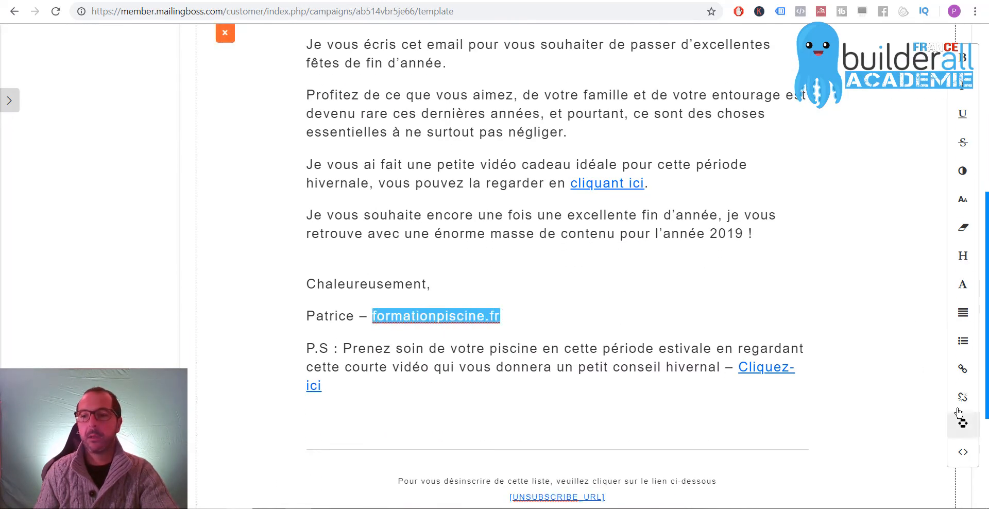
{"action": "left_click", "coordinate": [962, 369]}
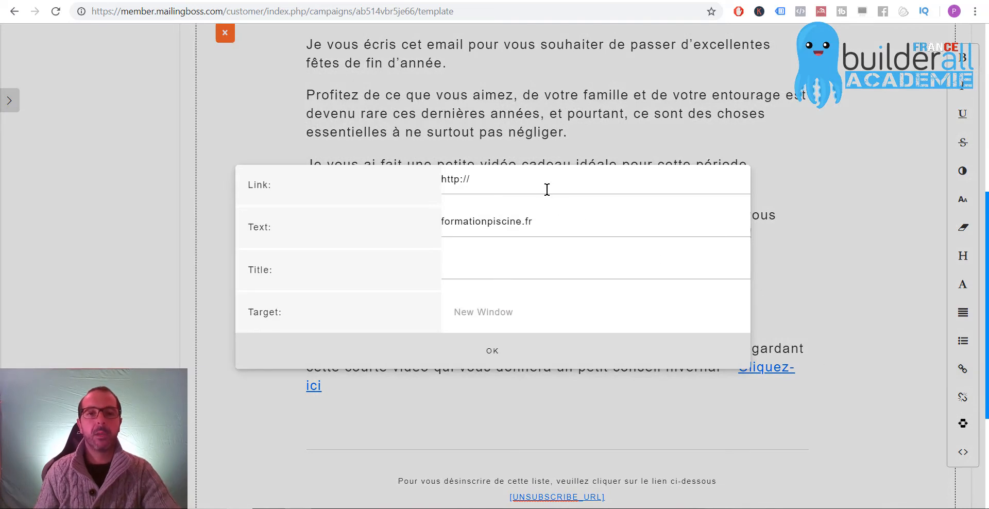
{"action": "left_click", "coordinate": [460, 179]}
{"action": "type", "text": "s://"}
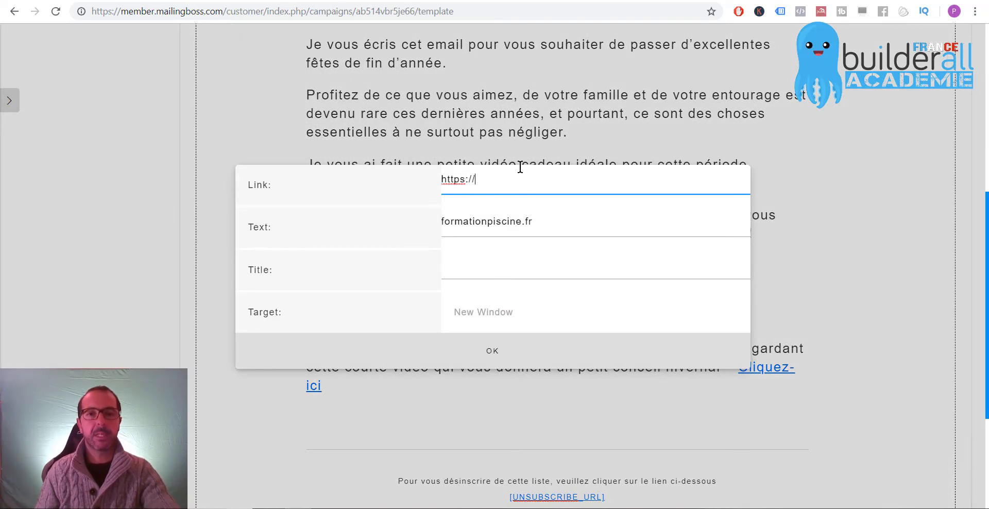
{"action": "type", "text": "www.forma"}
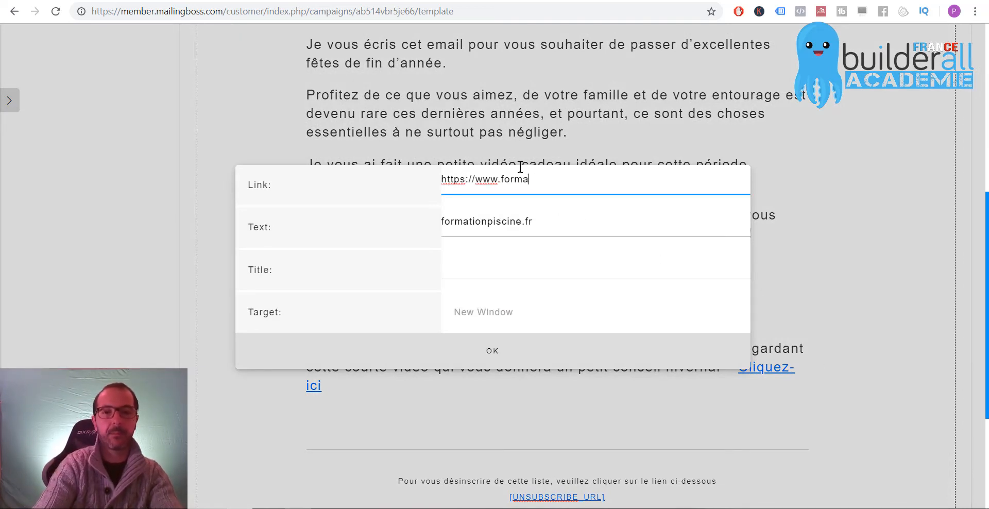
{"action": "type", "text": "tionpiscine.fr"}
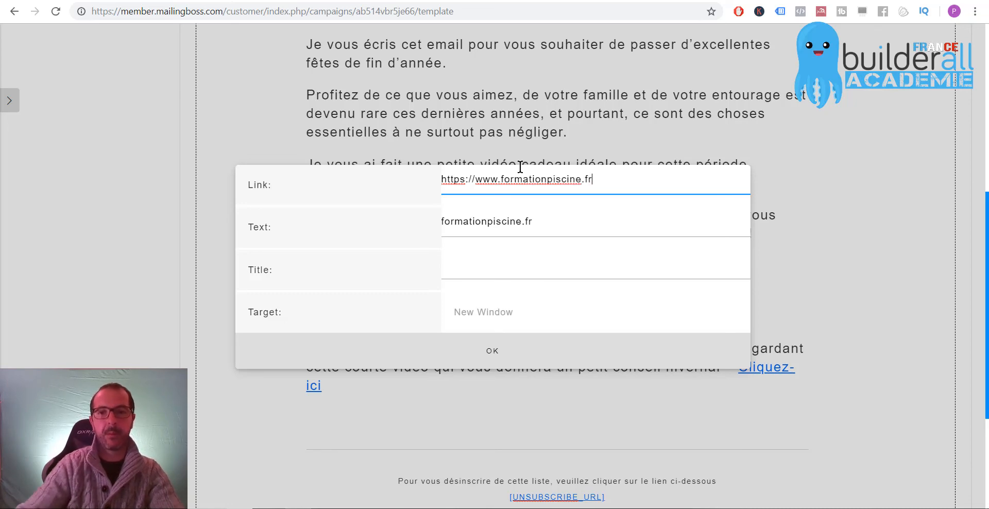
{"action": "left_click", "coordinate": [483, 351]}
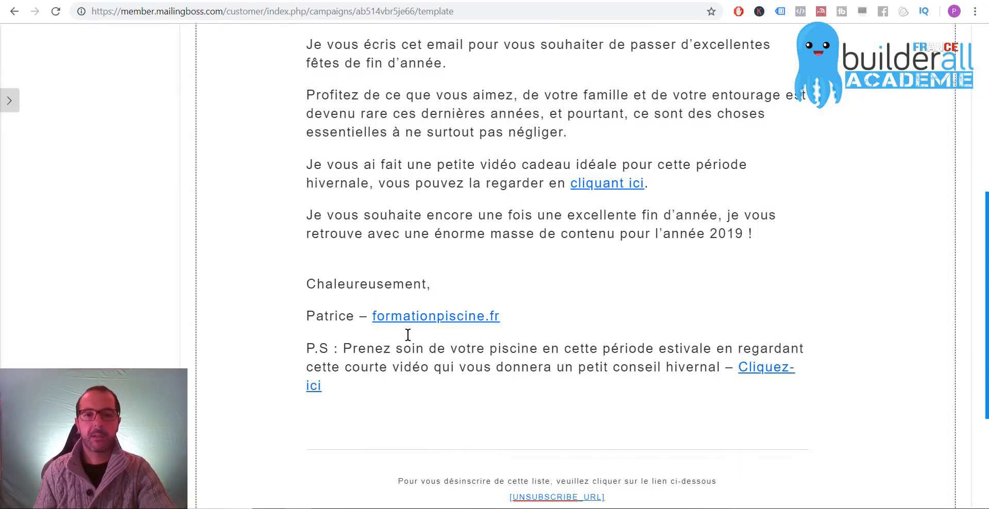
- Edit the signature's formationpiscine.fr link and set its title to "Formation Piscine"
{"action": "left_click", "coordinate": [412, 302]}
{"action": "left_click", "coordinate": [508, 272]}
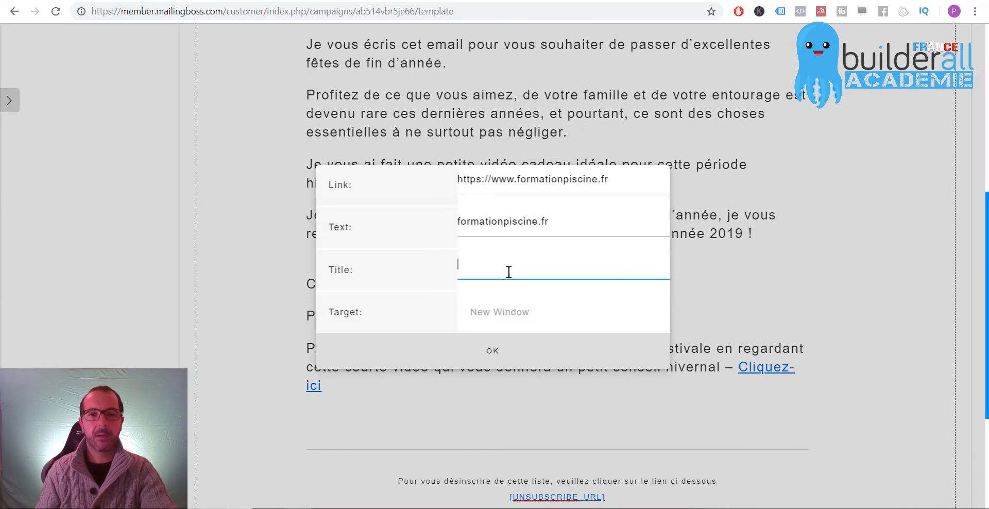
{"action": "type", "text": "F"}
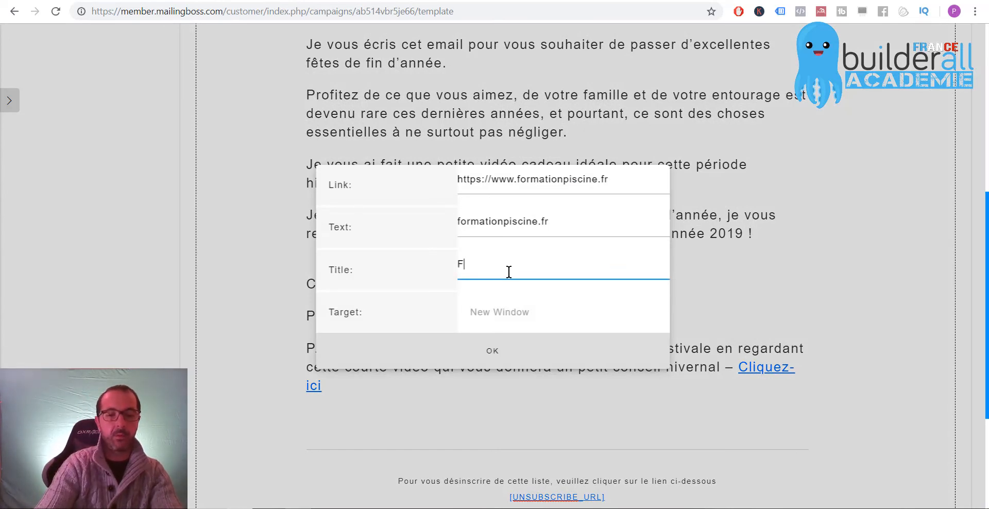
{"action": "type", "text": "ormation Piscine"}
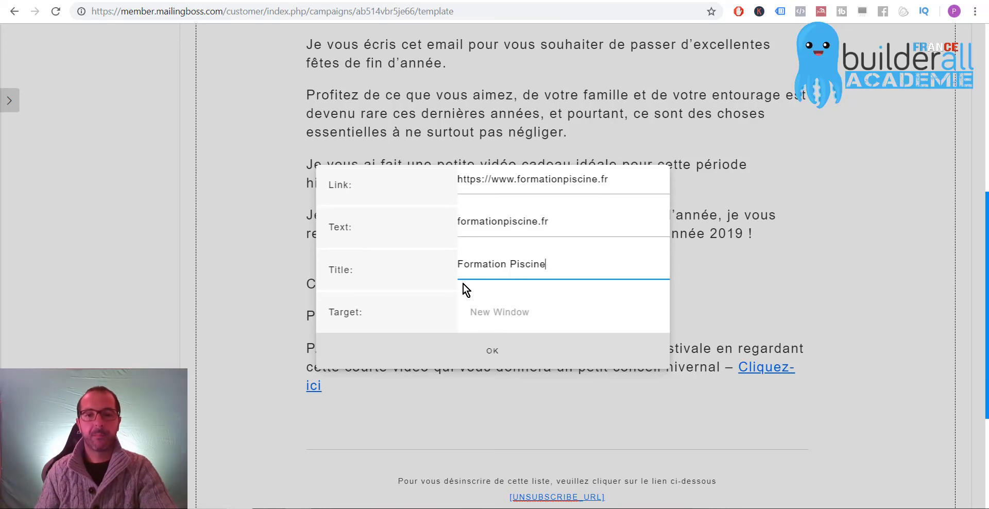
{"action": "left_click", "coordinate": [493, 352]}
- Review the finished letter and browse the Default content blocks available for the email template
{"action": "scroll", "coordinate": [663, 379], "scroll_direction": "down", "scroll_amount": 4}
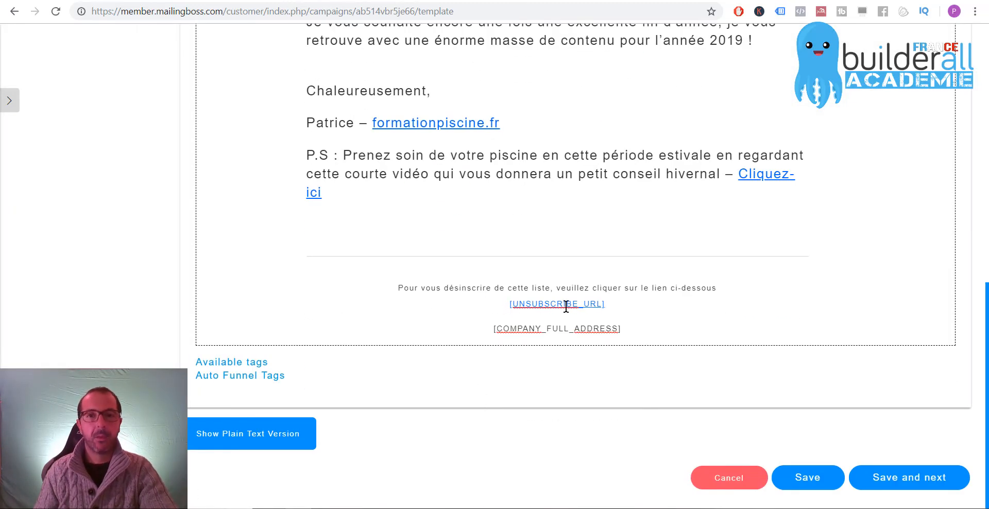
{"action": "scroll", "coordinate": [582, 271], "scroll_direction": "up", "scroll_amount": 8}
{"action": "scroll", "coordinate": [214, 157], "scroll_direction": "down", "scroll_amount": 2}
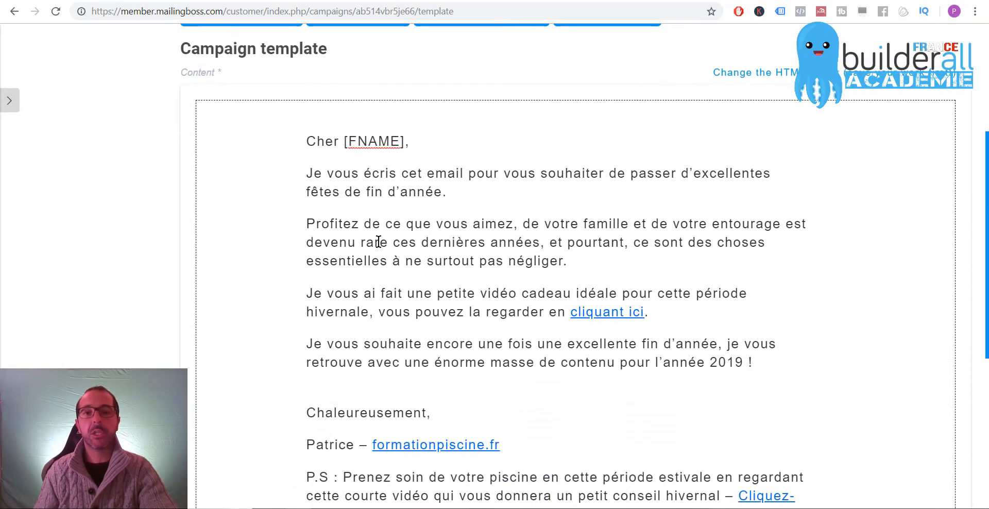
{"action": "scroll", "coordinate": [378, 242], "scroll_direction": "up", "scroll_amount": 2}
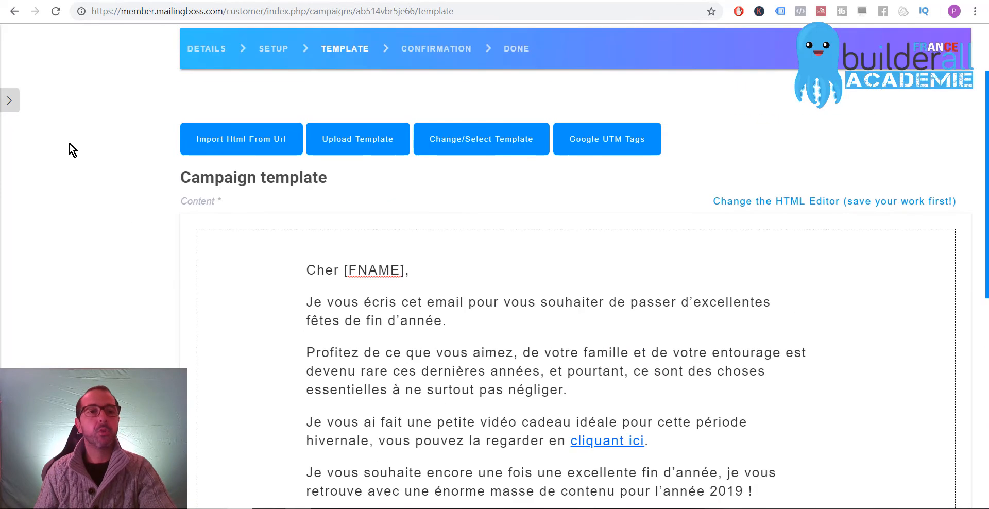
{"action": "left_click", "coordinate": [10, 101]}
{"action": "scroll", "coordinate": [84, 363], "scroll_direction": "down", "scroll_amount": 2}
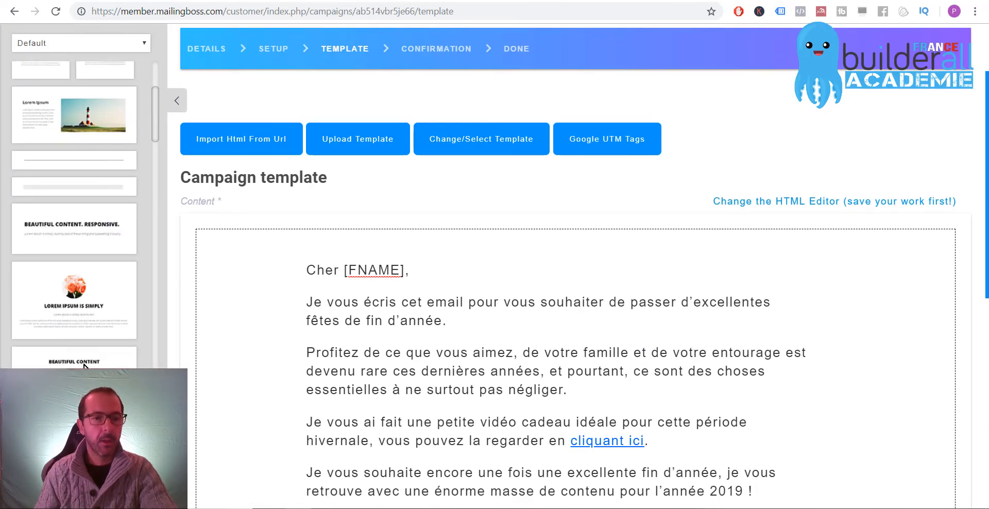
{"action": "scroll", "coordinate": [82, 355], "scroll_direction": "down", "scroll_amount": 4}
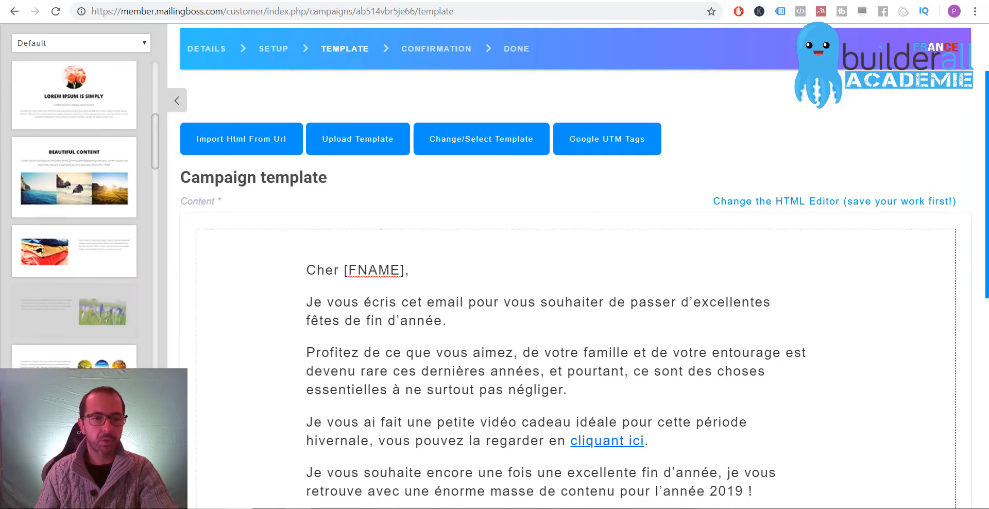
{"action": "scroll", "coordinate": [73, 326], "scroll_direction": "down", "scroll_amount": 6}
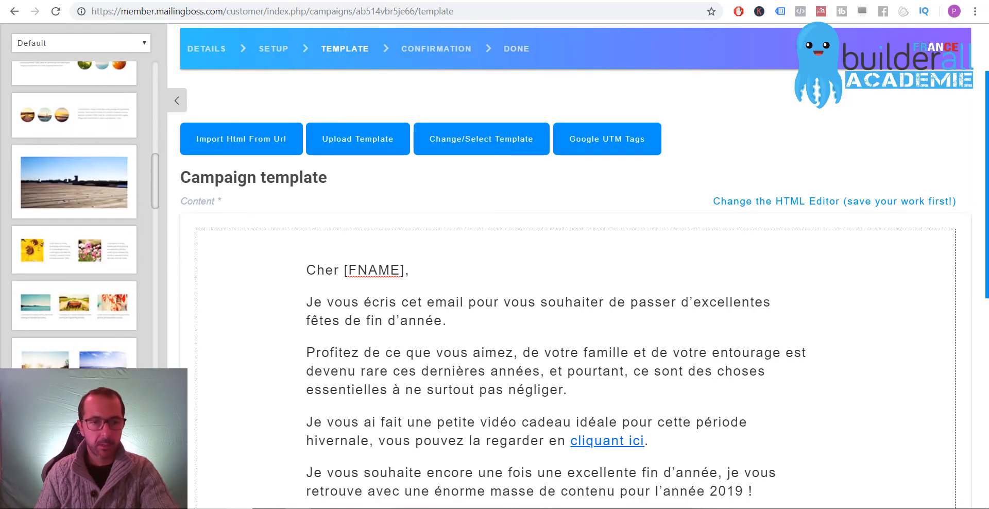
{"action": "scroll", "coordinate": [74, 232], "scroll_direction": "down", "scroll_amount": 6}
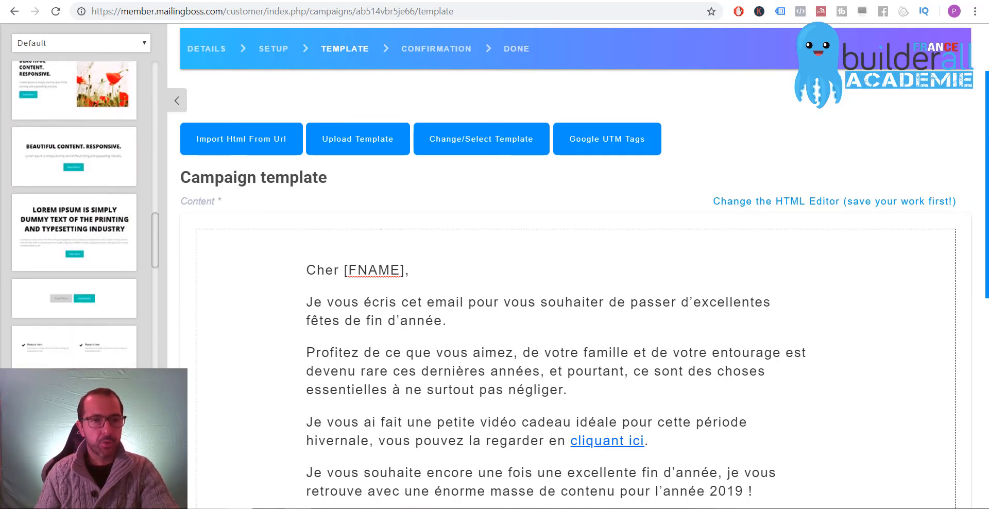
{"action": "scroll", "coordinate": [74, 212], "scroll_direction": "down", "scroll_amount": 6}
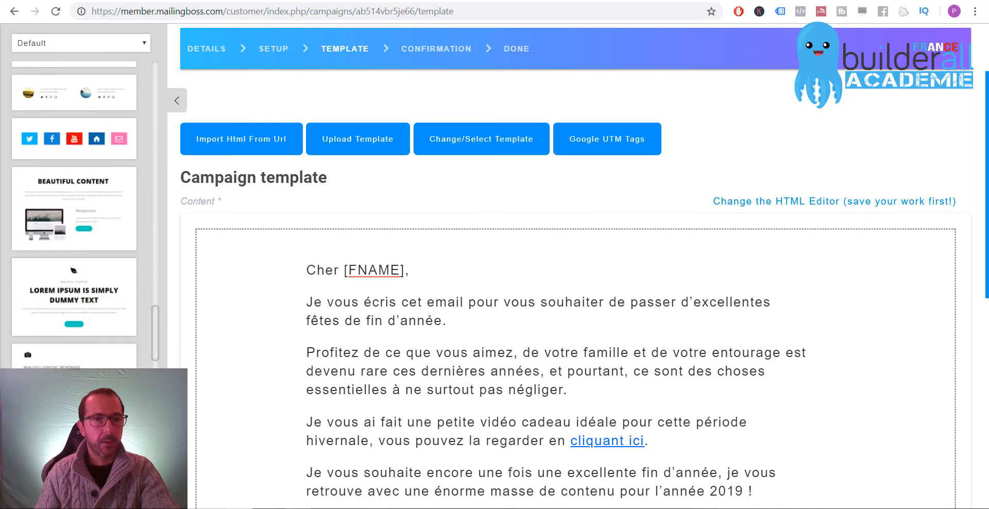
{"action": "scroll", "coordinate": [76, 361], "scroll_direction": "down", "scroll_amount": 6}
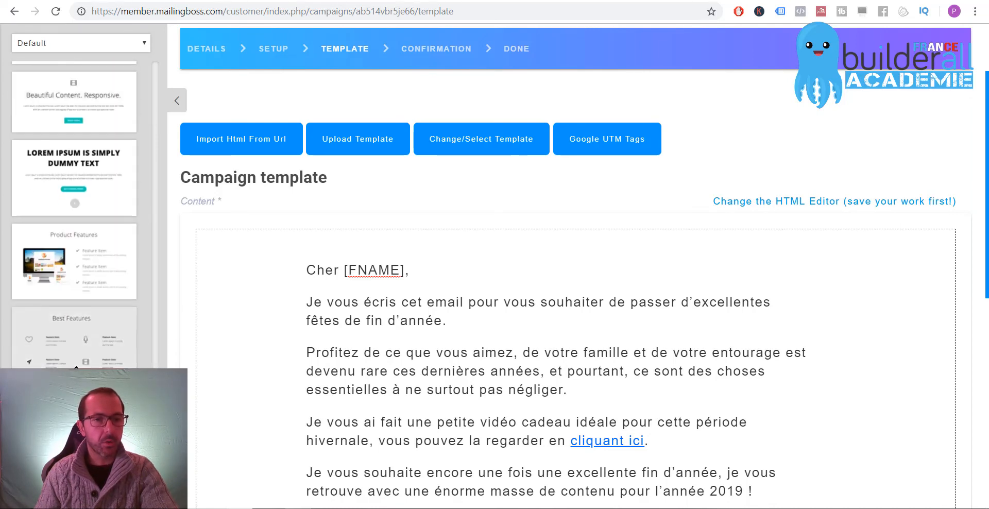
{"action": "scroll", "coordinate": [76, 360], "scroll_direction": "down", "scroll_amount": 6}
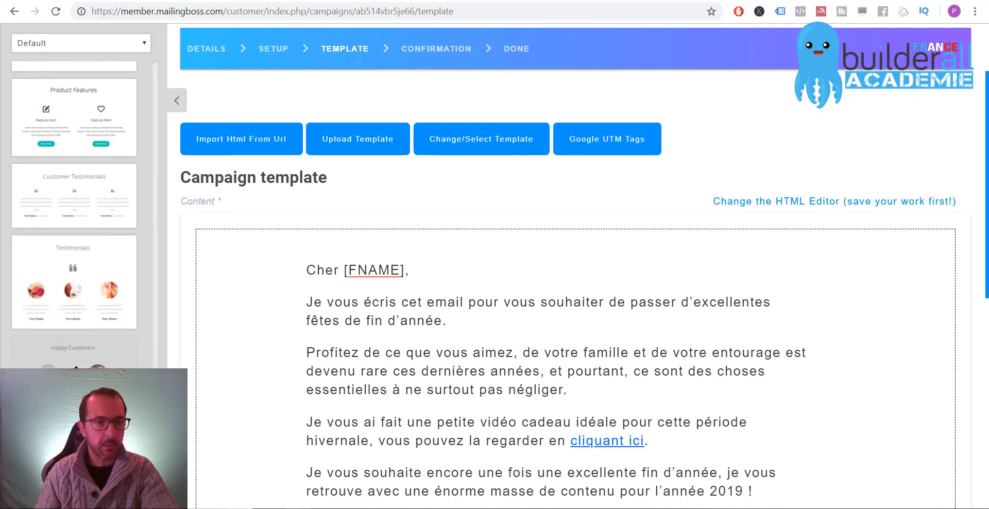
{"action": "scroll", "coordinate": [76, 360], "scroll_direction": "down", "scroll_amount": 6}
{"action": "left_click", "coordinate": [174, 103]}
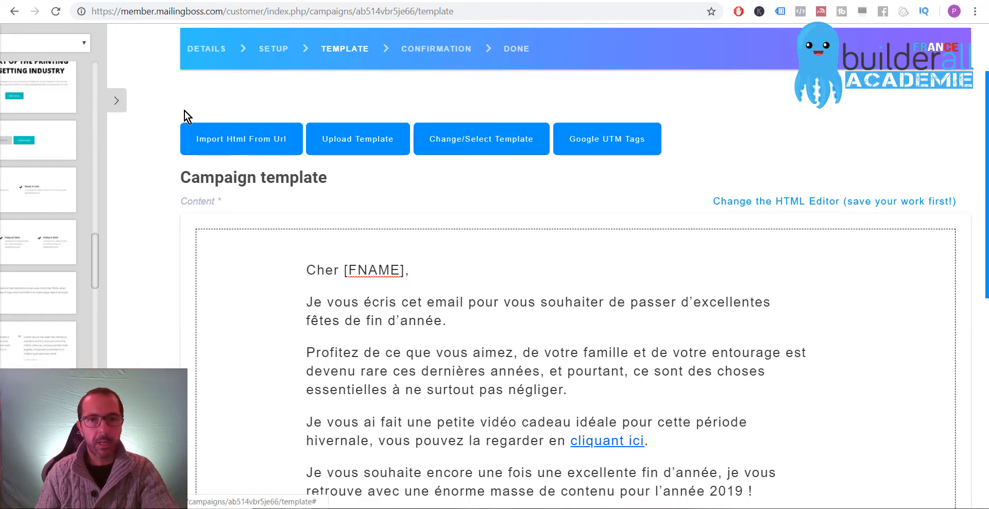
- Save the email template and proceed to the campaign's confirmation stage
{"action": "left_click", "coordinate": [460, 342]}
{"action": "scroll", "coordinate": [453, 342], "scroll_direction": "down", "scroll_amount": 5}
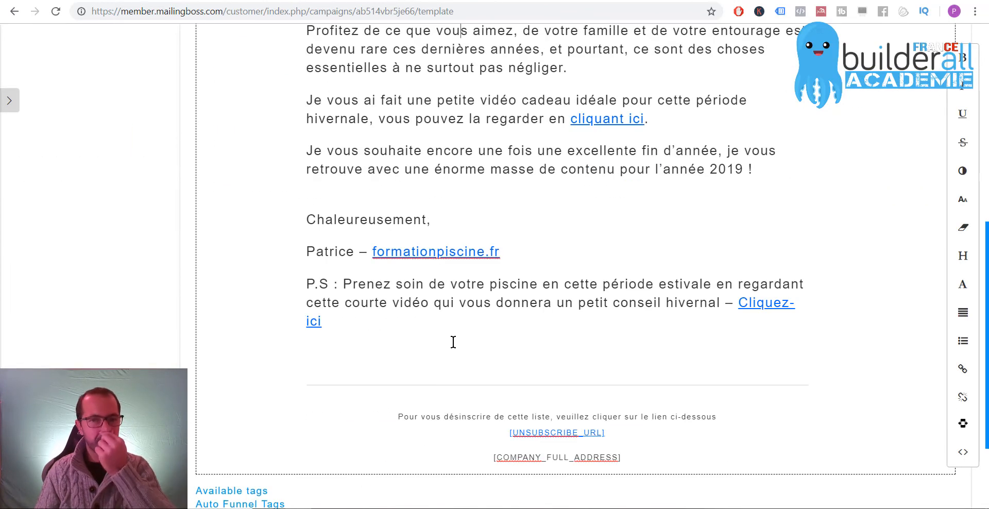
{"action": "scroll", "coordinate": [546, 363], "scroll_direction": "down", "scroll_amount": 3}
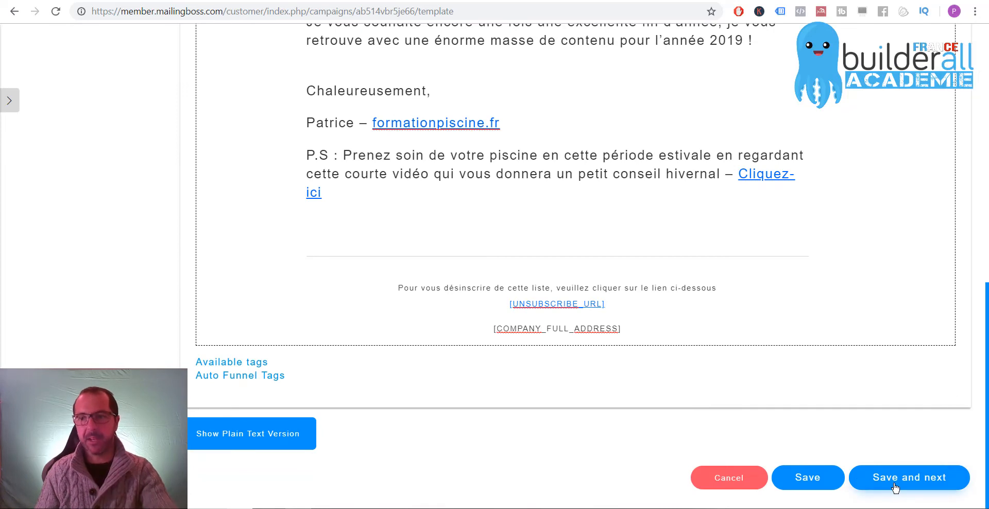
{"action": "left_click", "coordinate": [895, 488]}
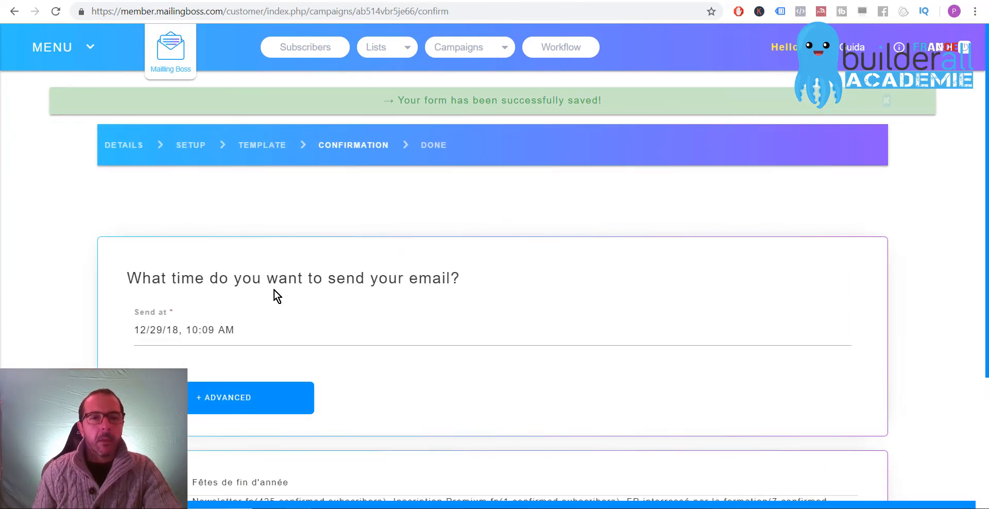
- Examine the send time, the campaign summary and the advanced options for number of repetitions, repetition time value and time unit
{"action": "scroll", "coordinate": [54, 255], "scroll_direction": "down", "scroll_amount": 1}
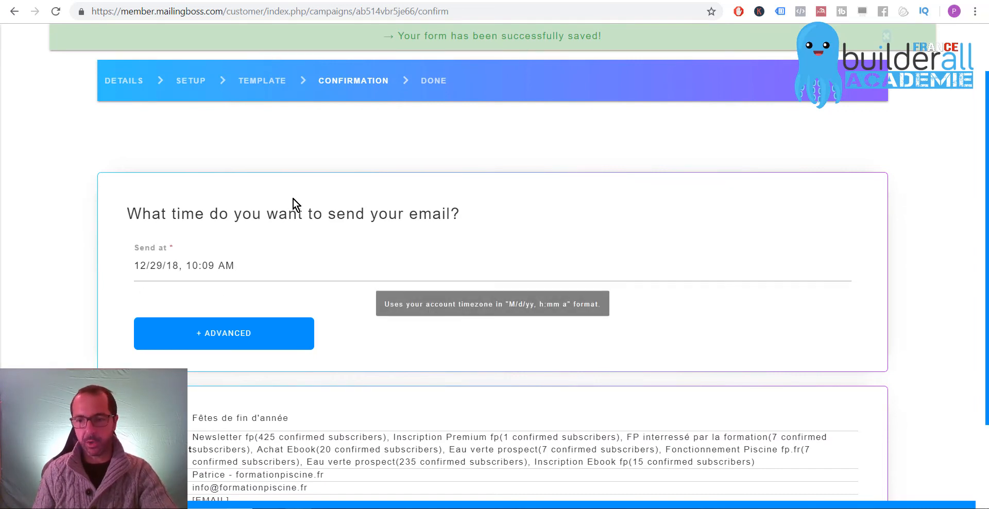
{"action": "scroll", "coordinate": [383, 257], "scroll_direction": "down", "scroll_amount": 2}
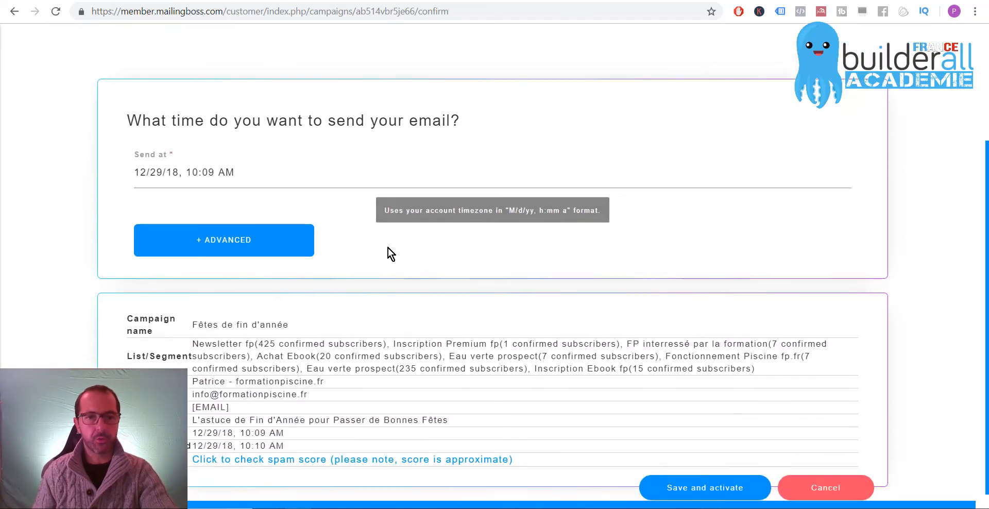
{"action": "left_click", "coordinate": [192, 243]}
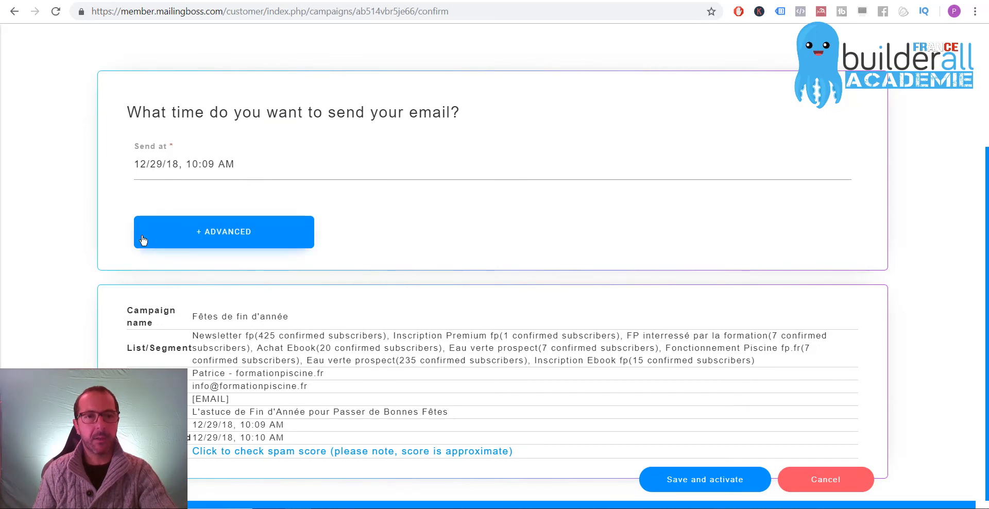
{"action": "scroll", "coordinate": [50, 245], "scroll_direction": "down", "scroll_amount": 1}
{"action": "scroll", "coordinate": [50, 245], "scroll_direction": "down", "scroll_amount": 2}
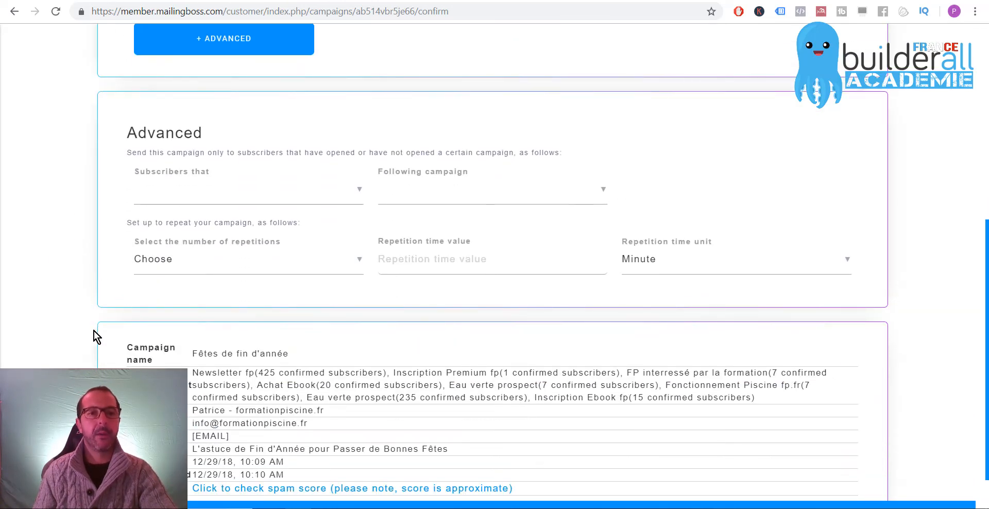
{"action": "left_click", "coordinate": [187, 261]}
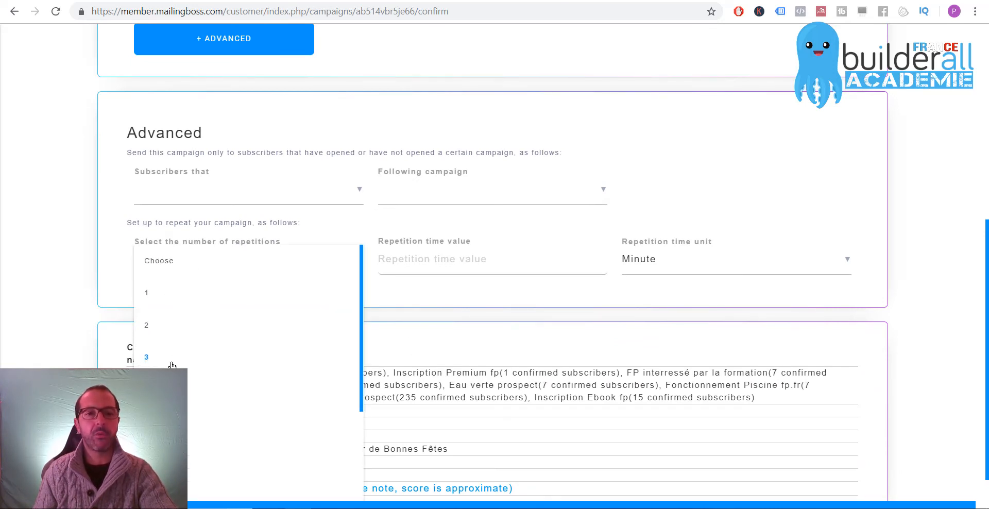
{"action": "left_click", "coordinate": [499, 258]}
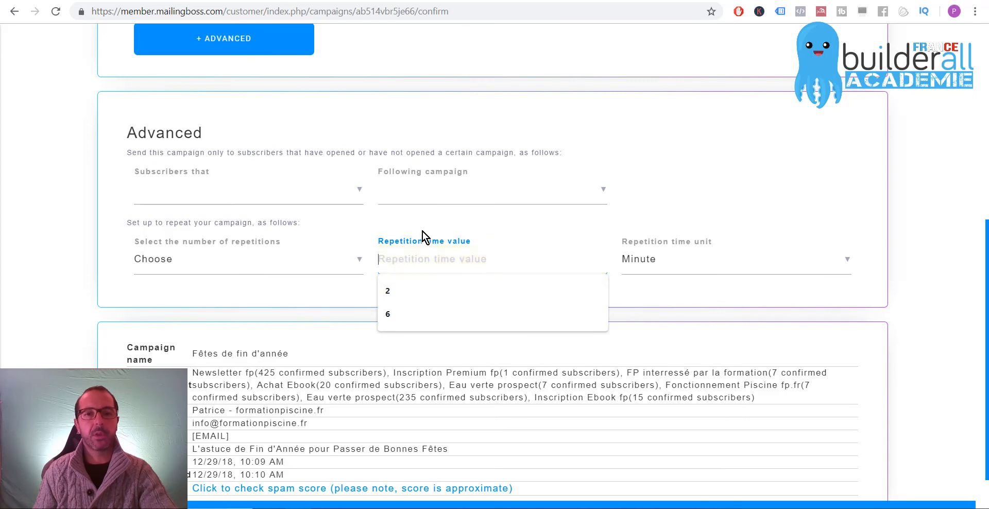
{"action": "left_click", "coordinate": [668, 251]}
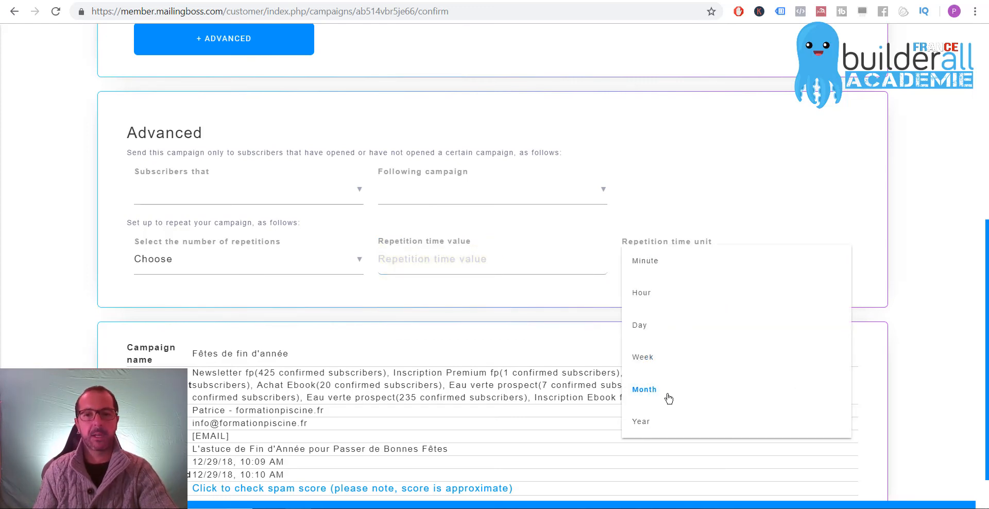
{"action": "left_click", "coordinate": [742, 182]}
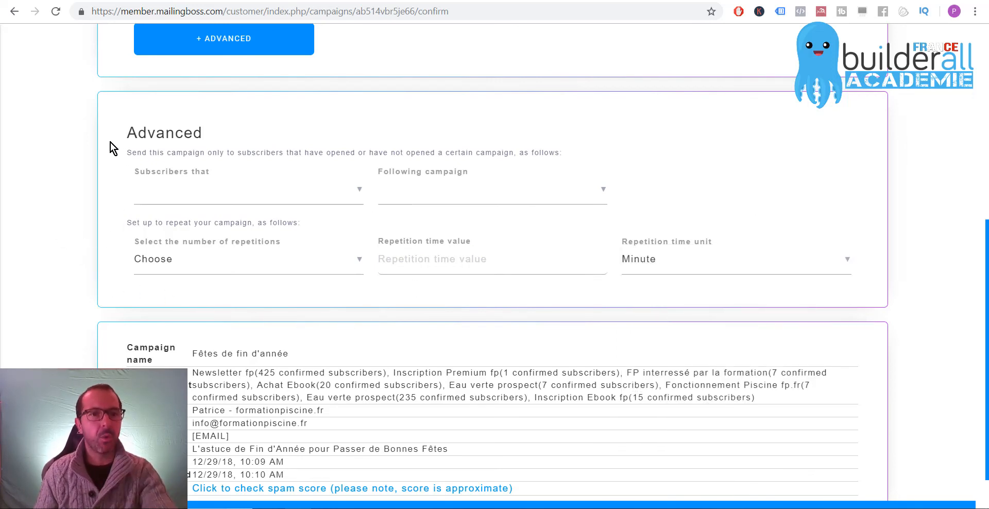
{"action": "scroll", "coordinate": [91, 256], "scroll_direction": "up", "scroll_amount": 3}
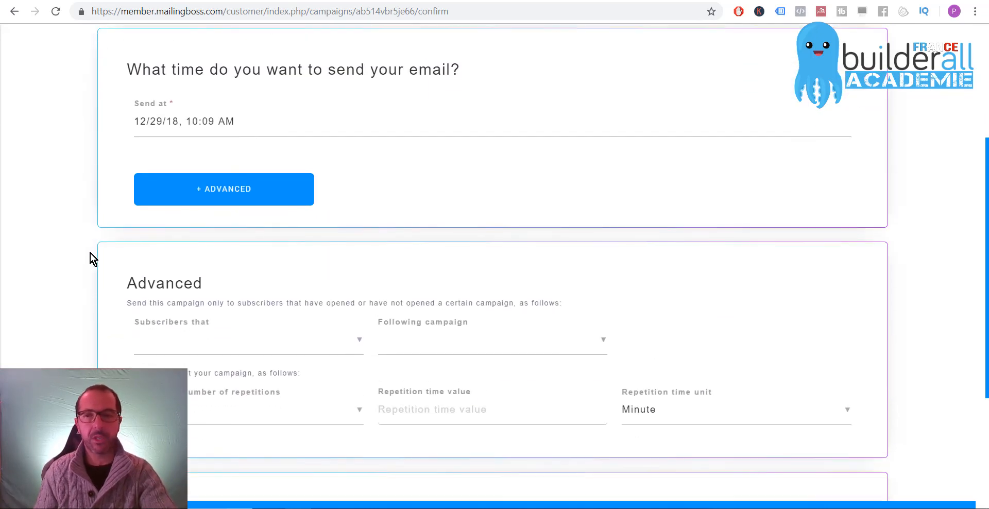
{"action": "scroll", "coordinate": [91, 252], "scroll_direction": "down", "scroll_amount": 3}
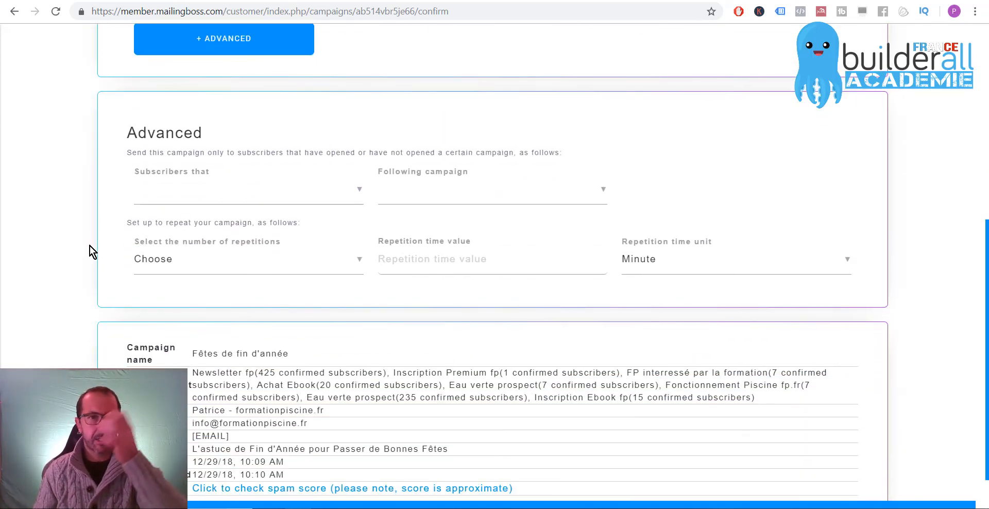
- Save and activate the "Fêtes de fin d'année" campaign with the advanced options left unset
{"action": "scroll", "coordinate": [89, 239], "scroll_direction": "down", "scroll_amount": 1}
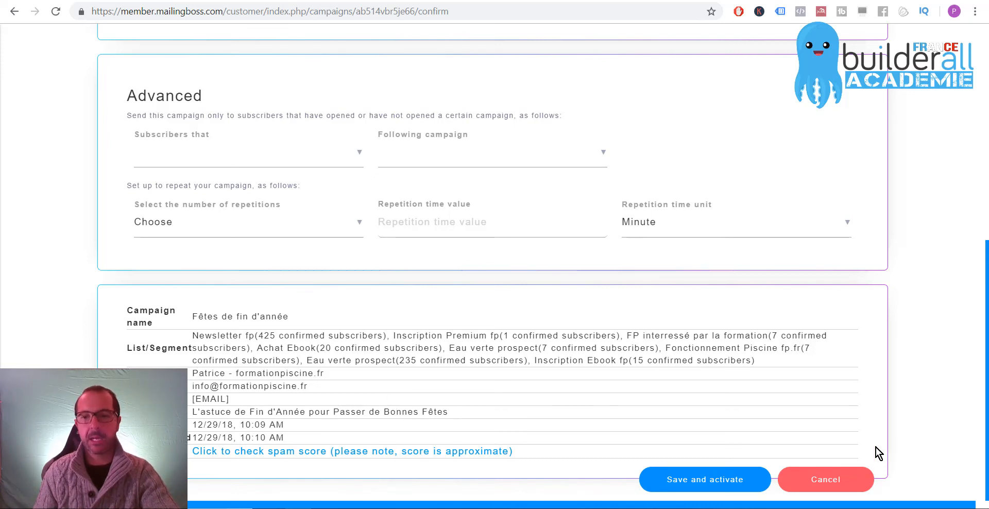
{"action": "left_click", "coordinate": [709, 481]}
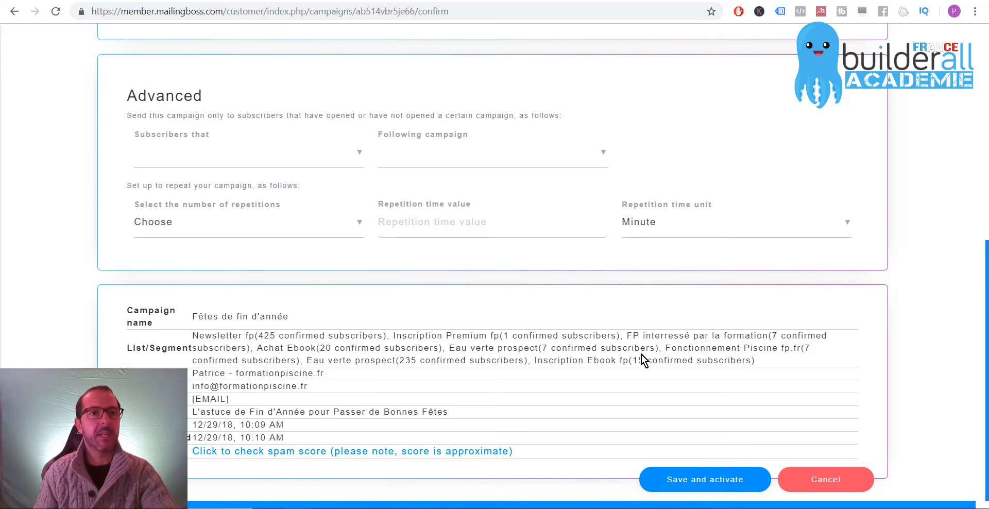
{"action": "scroll", "coordinate": [626, 353], "scroll_direction": "down", "scroll_amount": 6}
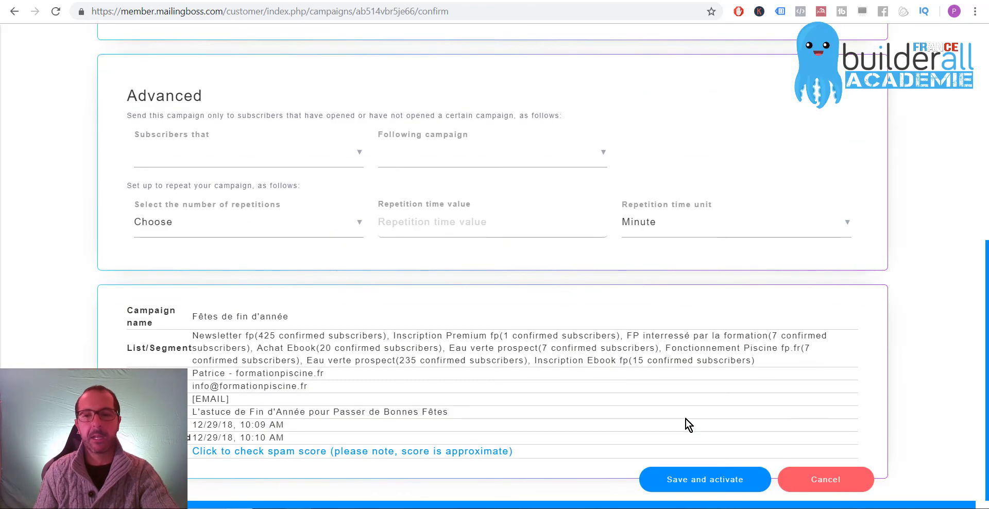
{"action": "left_click", "coordinate": [704, 479]}
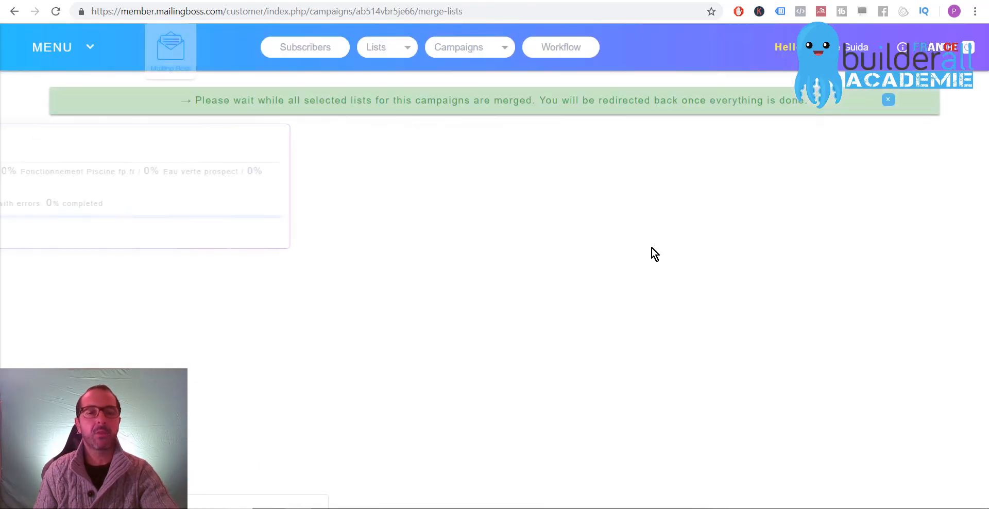